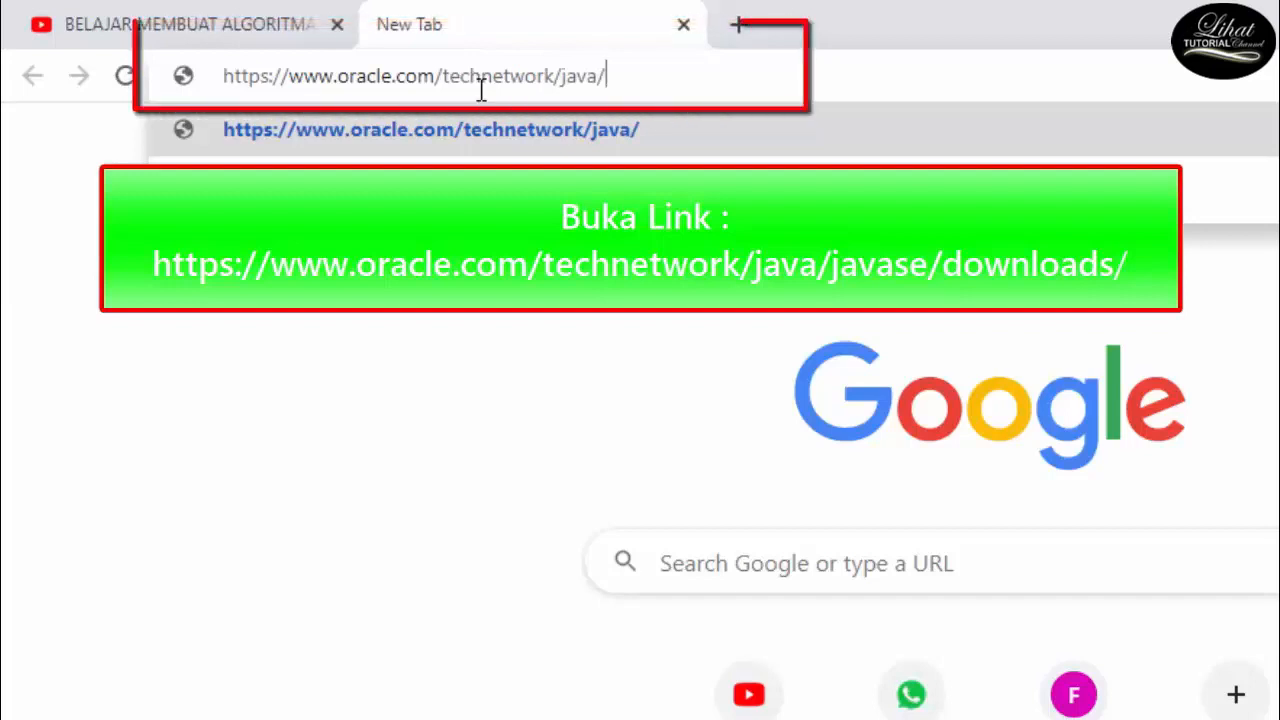
type("javase/downloads")
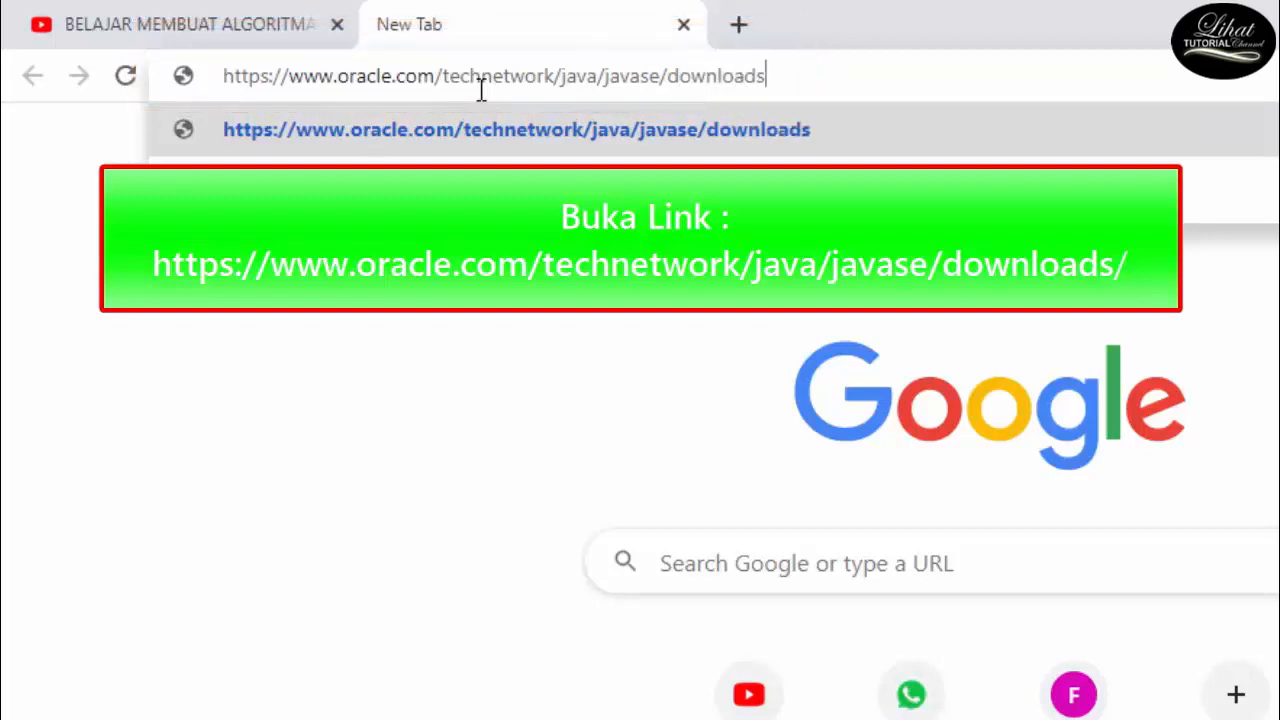
key("Return")
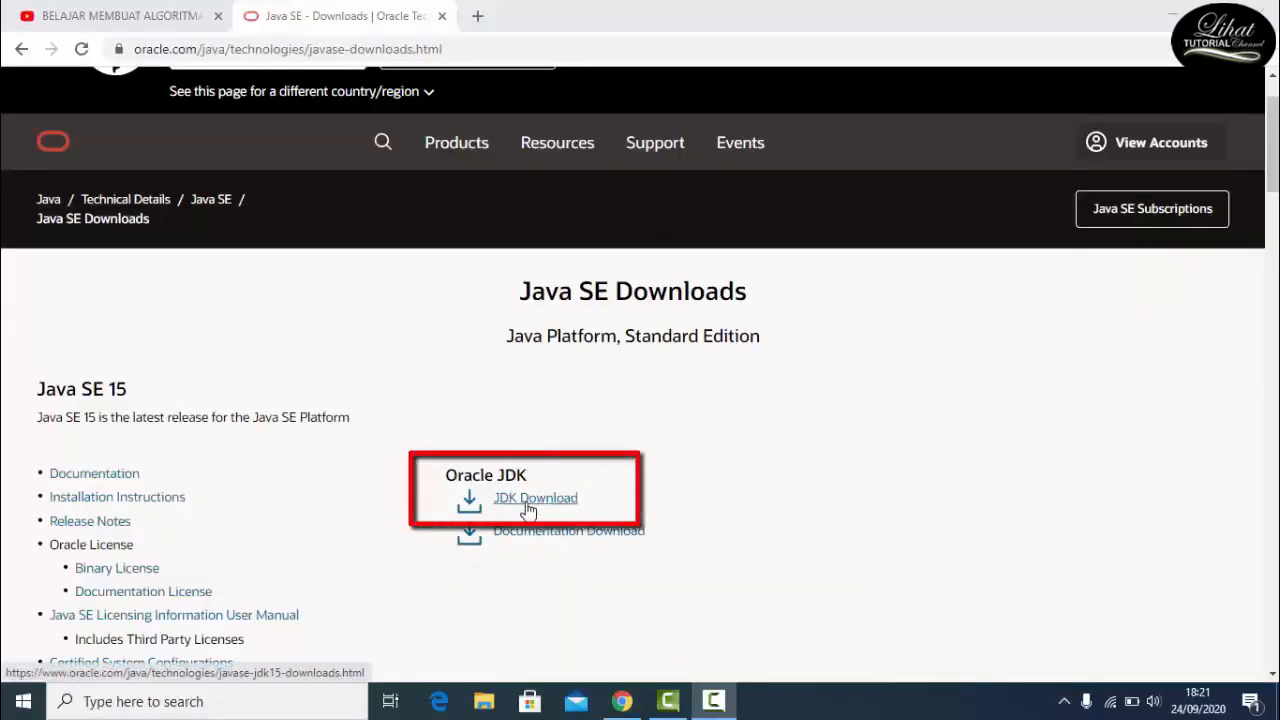
left_click(528, 508)
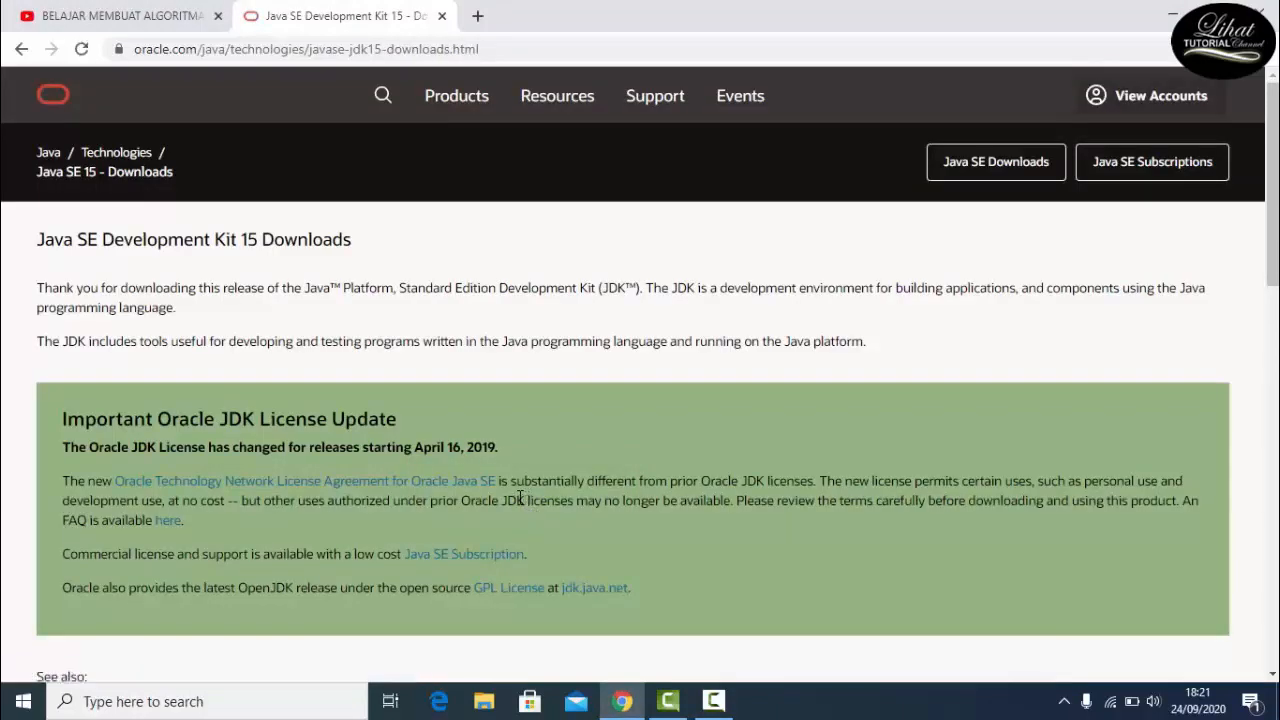
Download the Windows x64 Installer jdk-15_windows-x64_bin.exe, accepting the Oracle Technology Network License Agreement
scroll(520, 497, "down", 3)
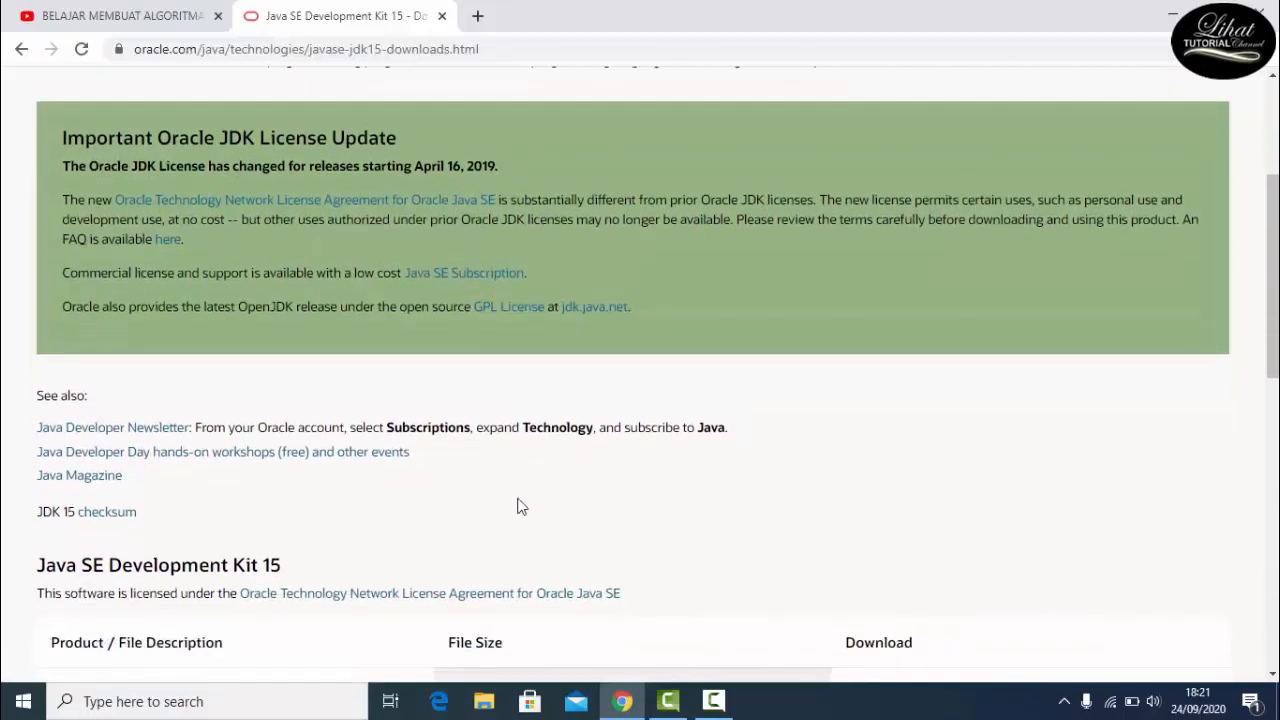
scroll(520, 507, "down", 1)
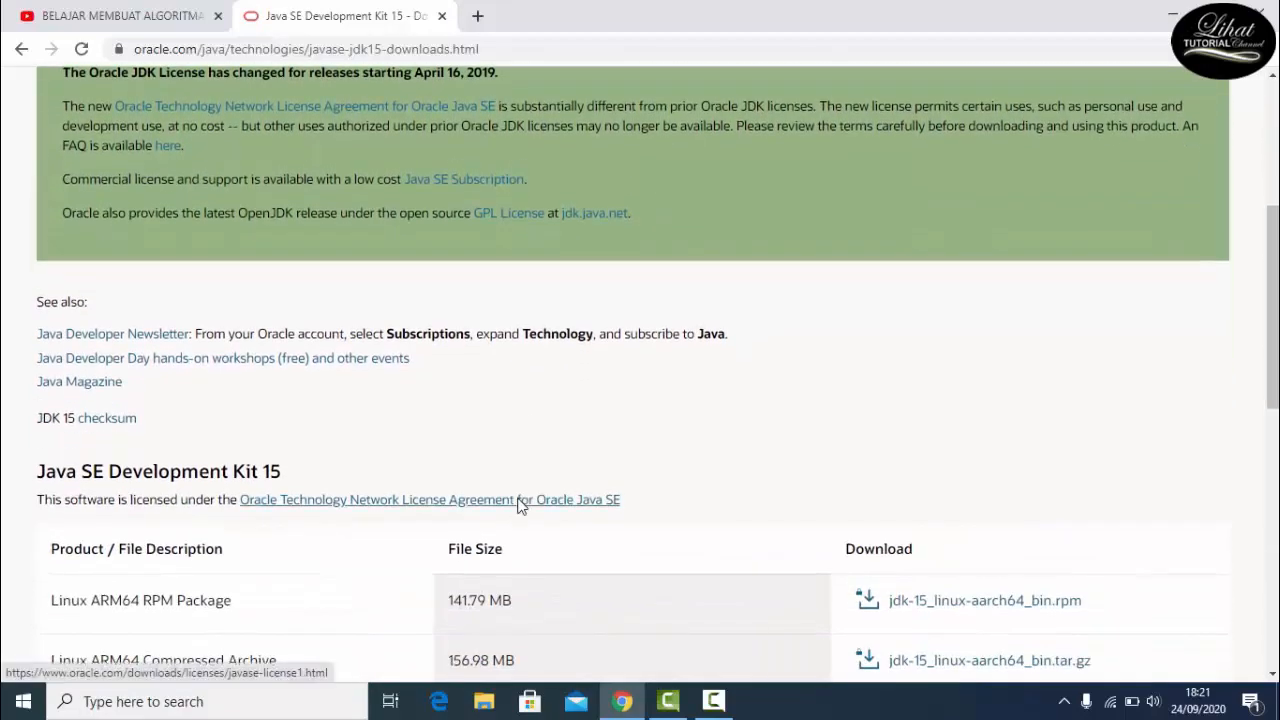
scroll(520, 507, "down", 1)
left_click_drag(51, 458, 203, 464)
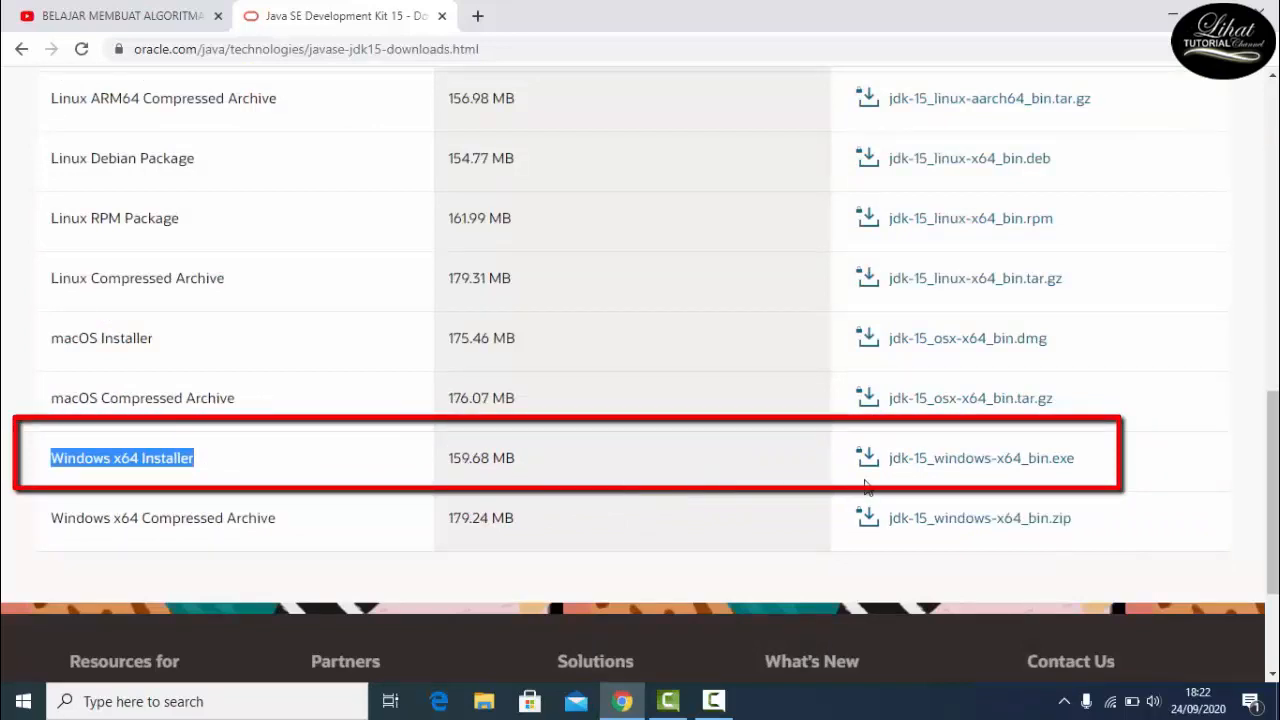
left_click(962, 474)
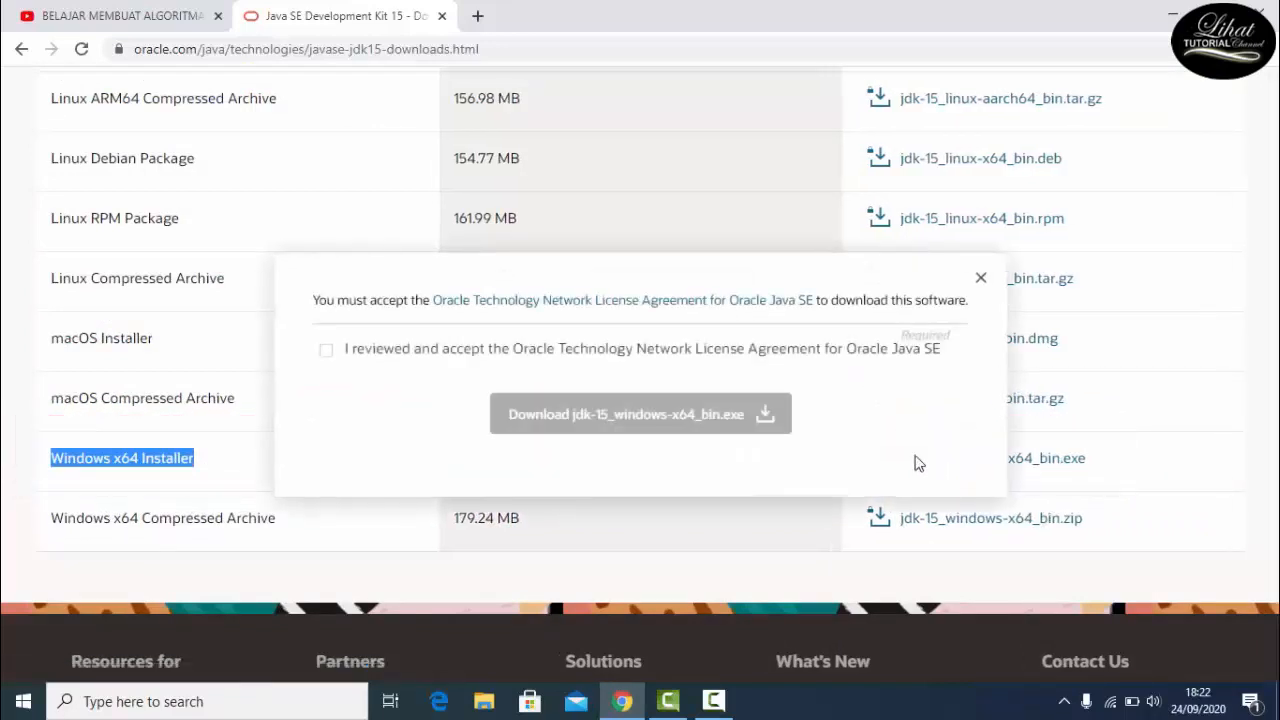
left_click(326, 351)
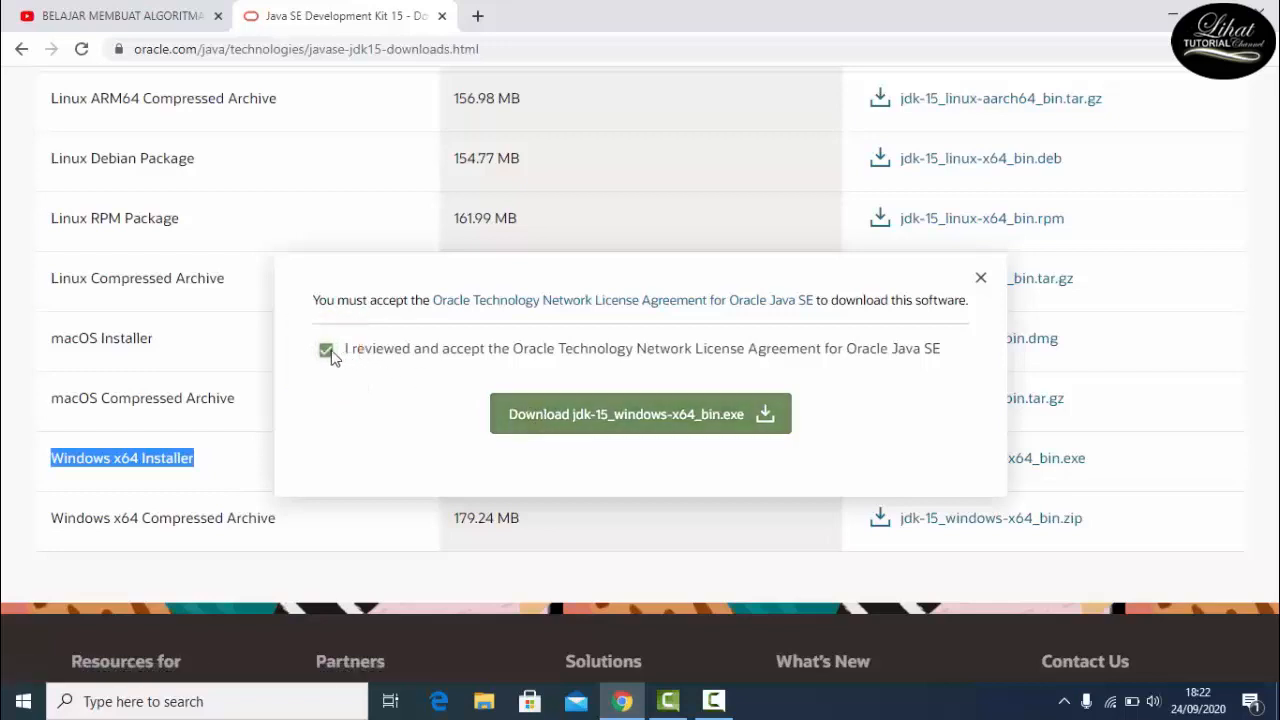
left_click(329, 354)
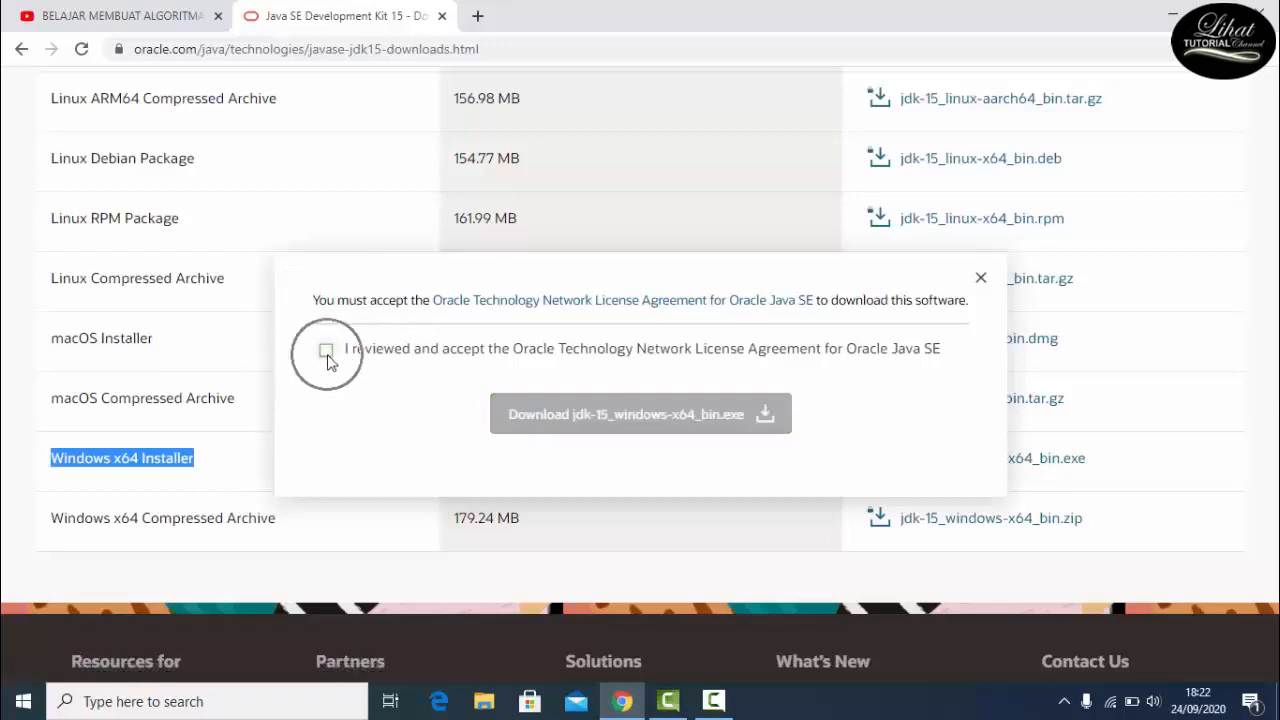
left_click(327, 352)
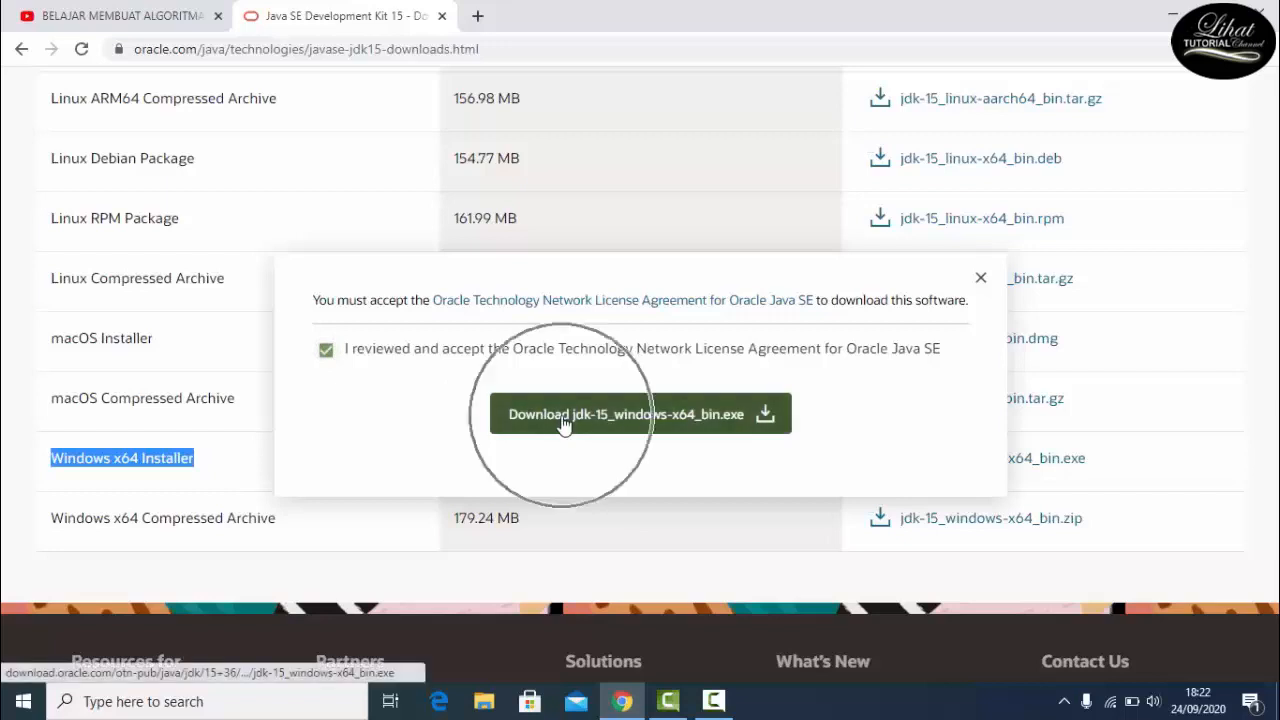
left_click(563, 425)
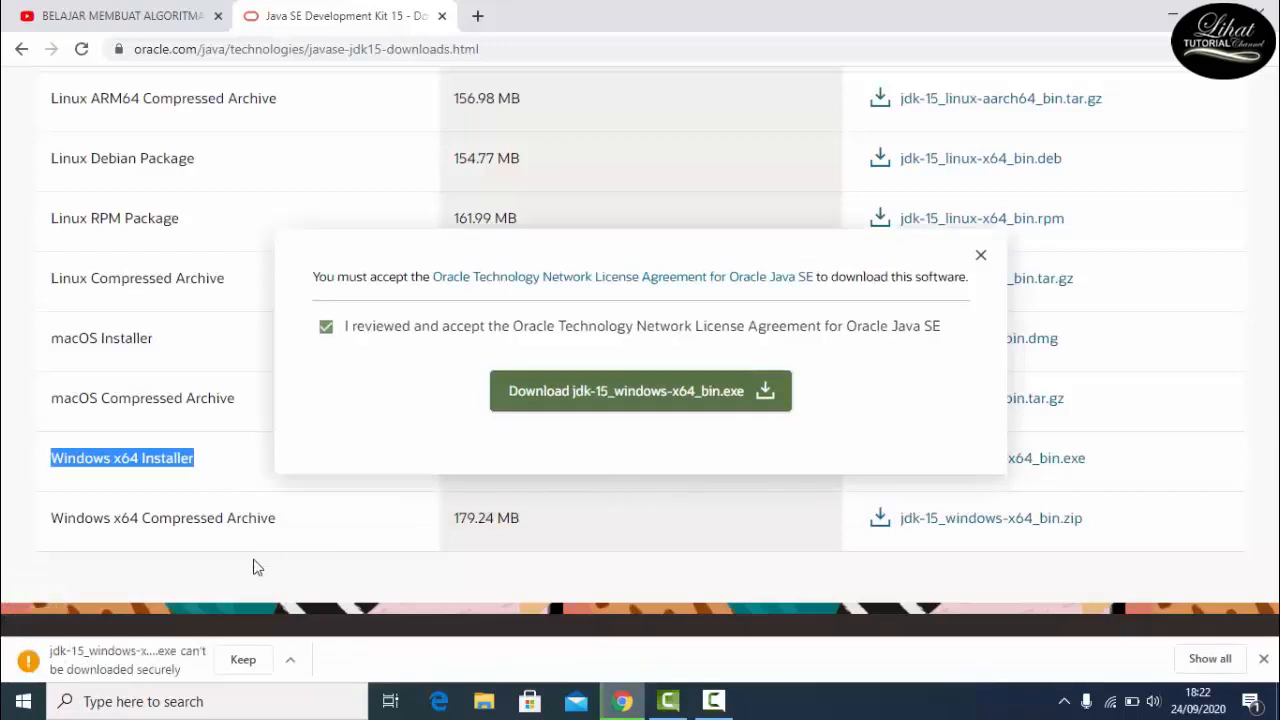
Keep the flagged JDK 15 installer download despite the browser's security warning
left_click(161, 673)
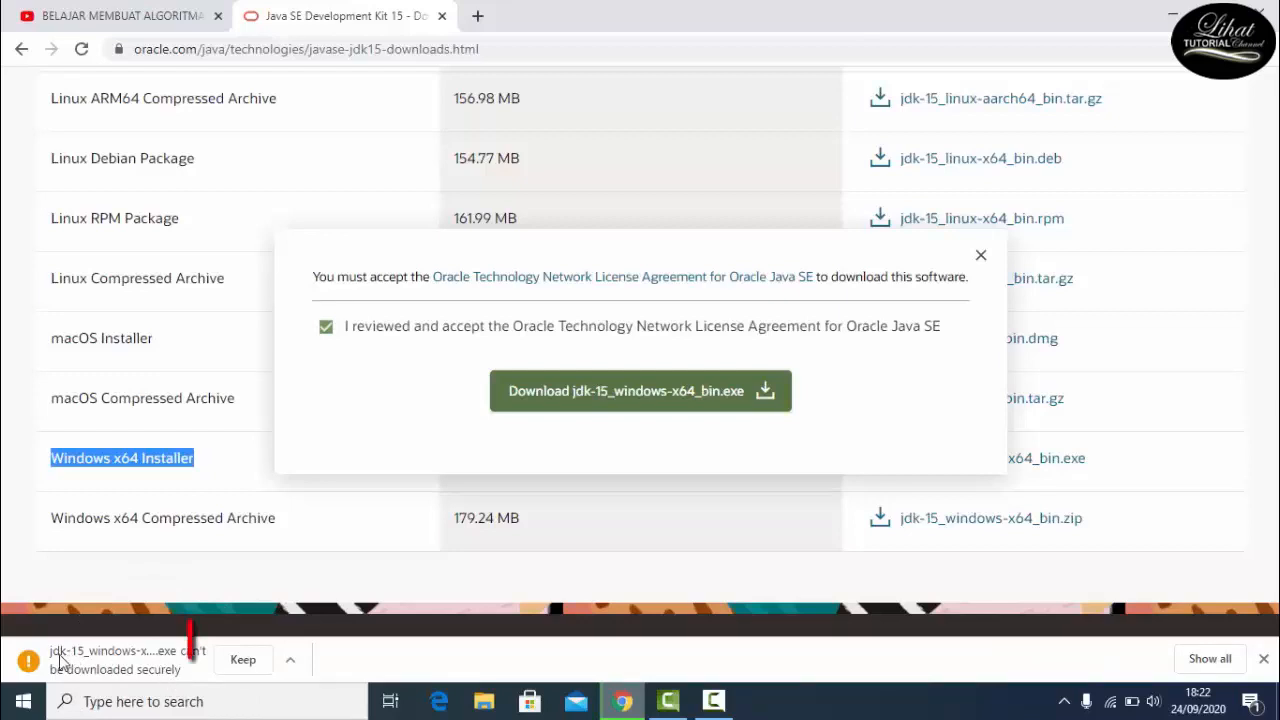
left_click(291, 663)
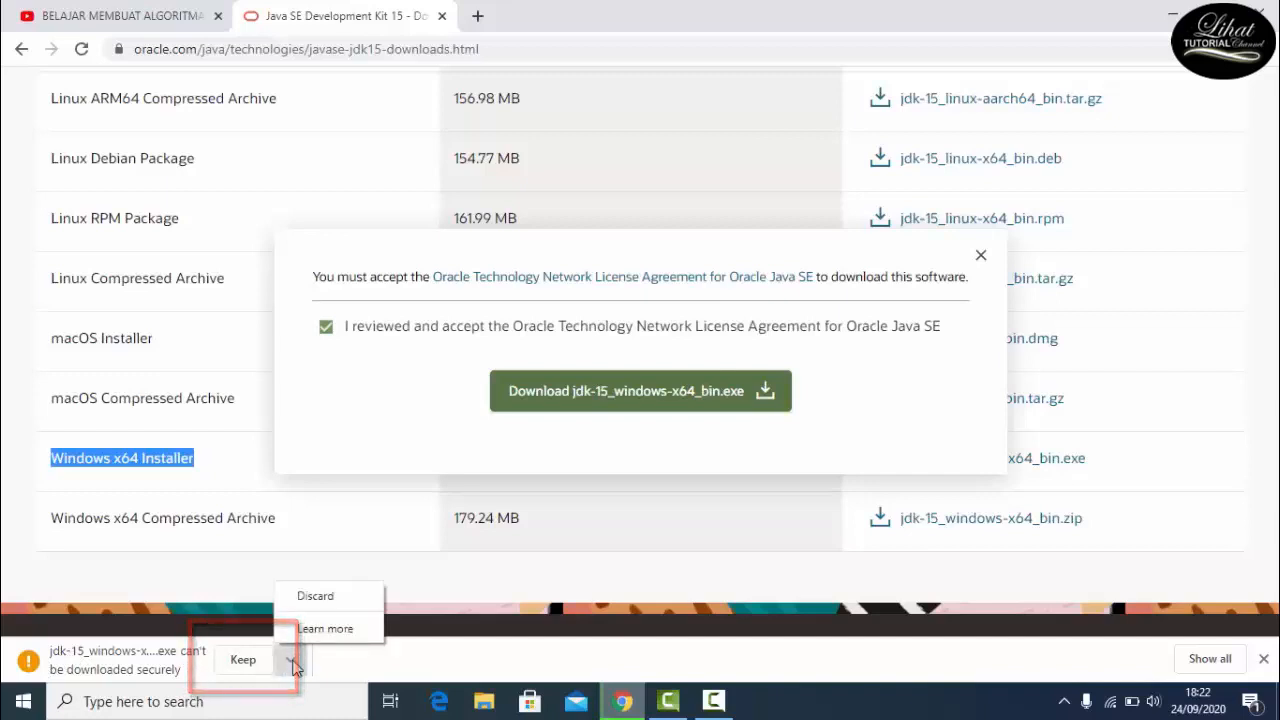
left_click(243, 664)
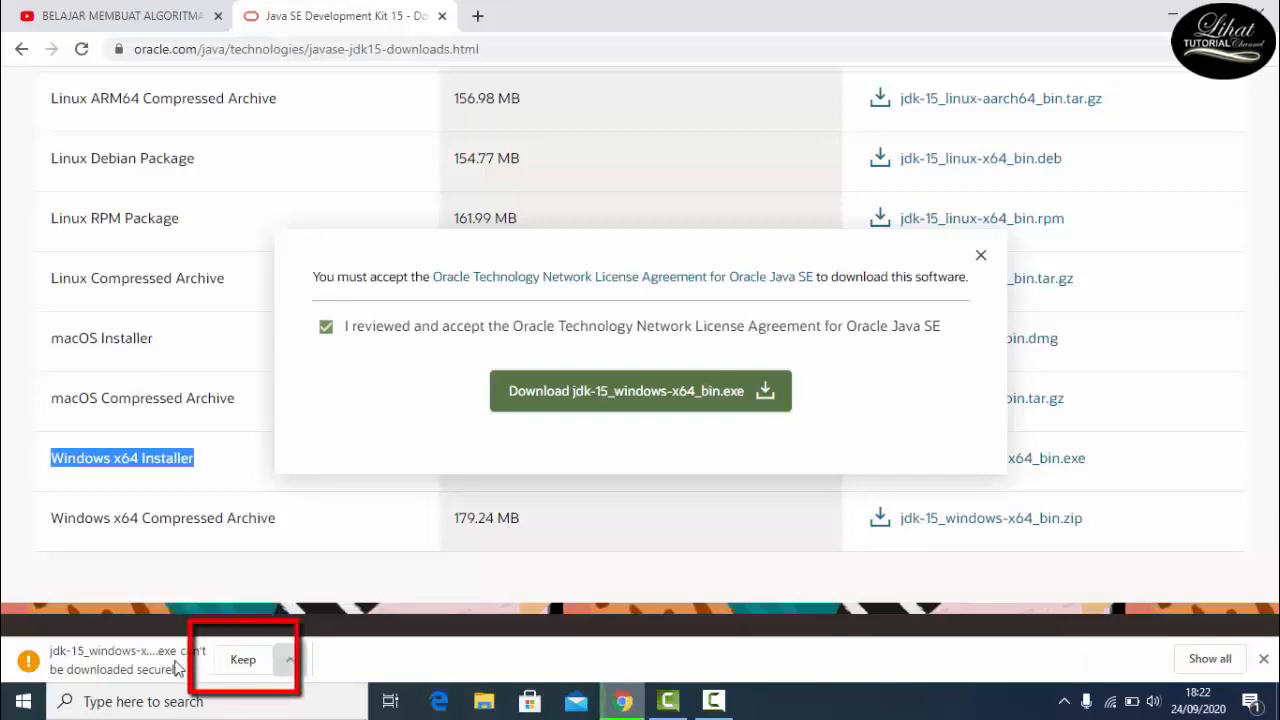
left_click(235, 664)
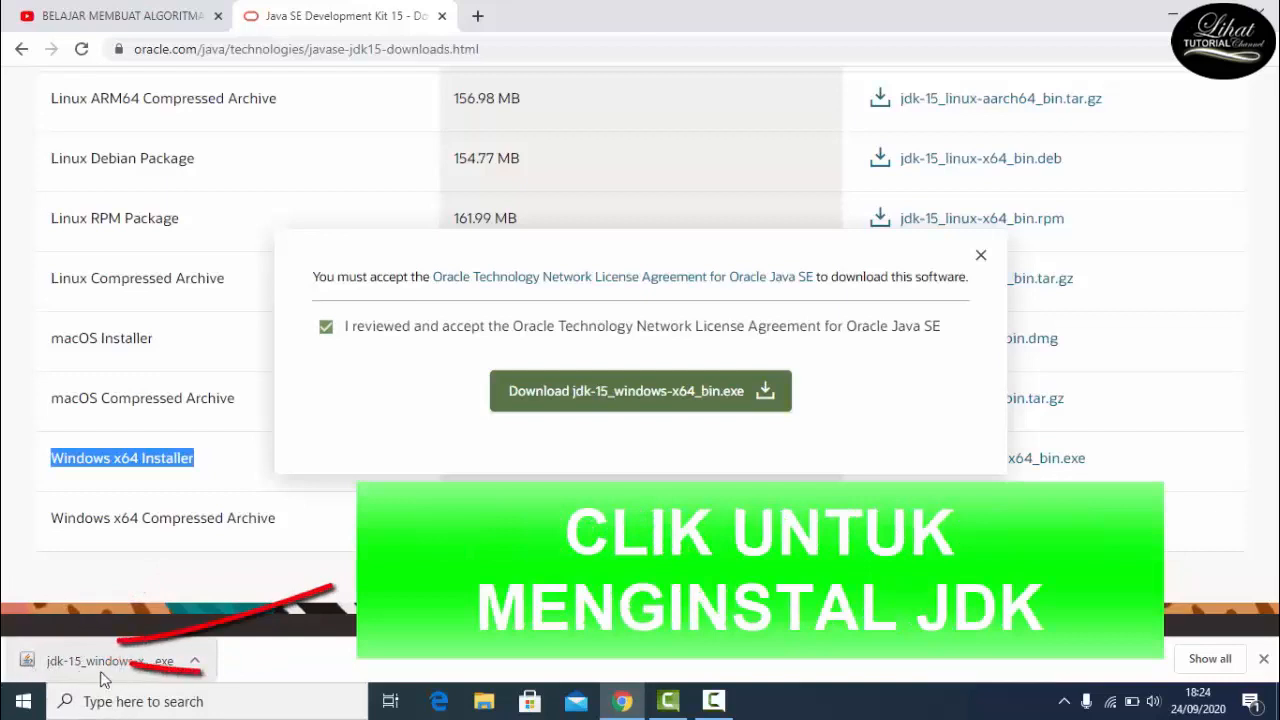
Run the downloaded JDK installer, install Java SE Development Kit 15 into C:\Program Files\Java\jdk-15\ and close the setup wizard
left_click(140, 670)
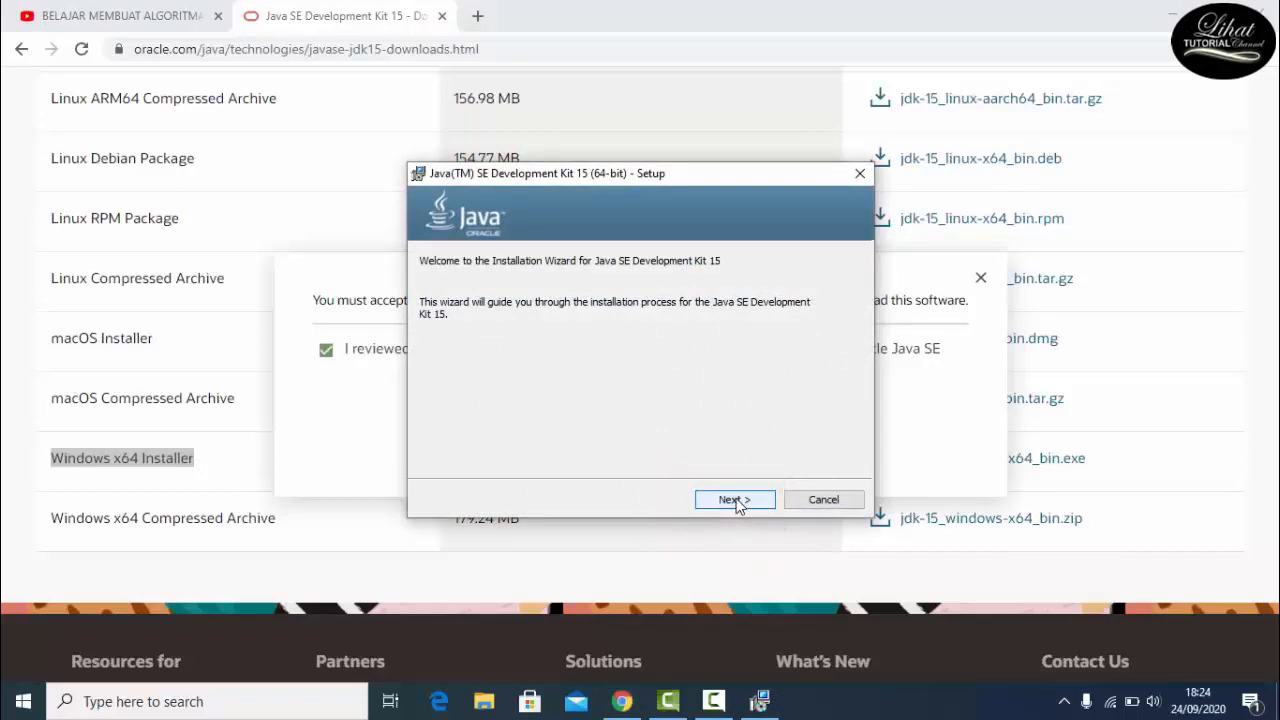
left_click(737, 501)
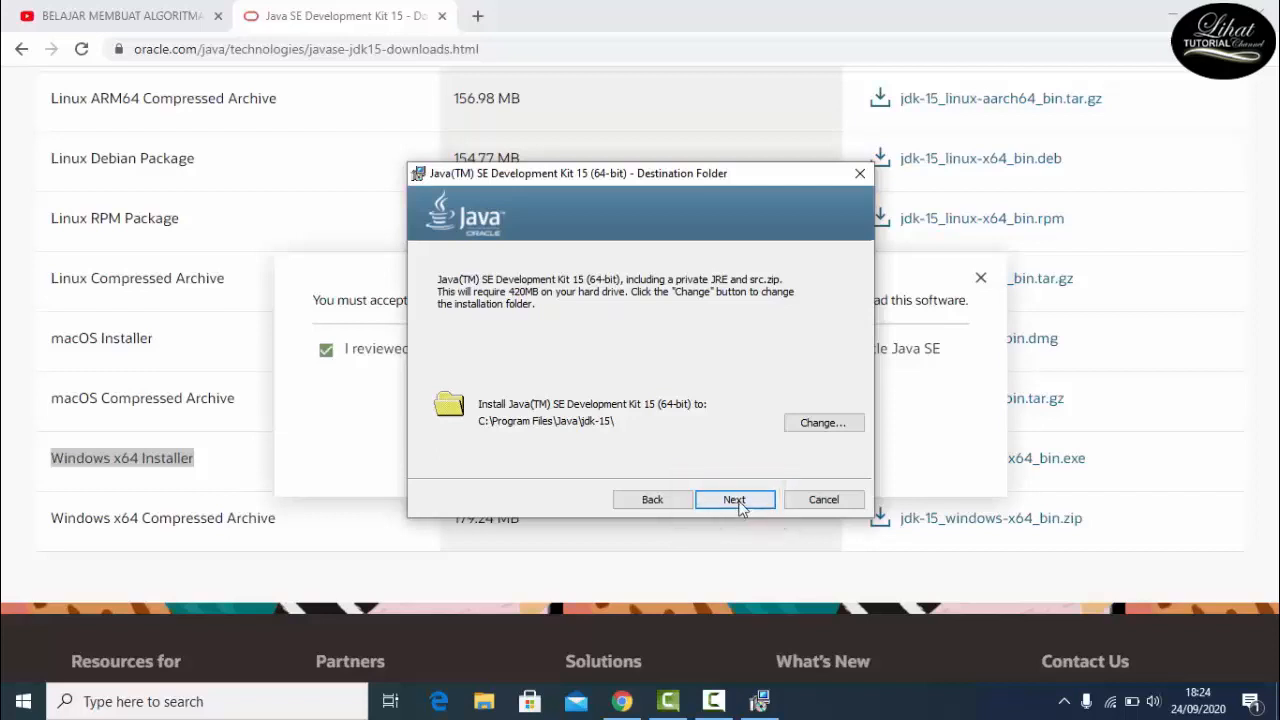
left_click(737, 502)
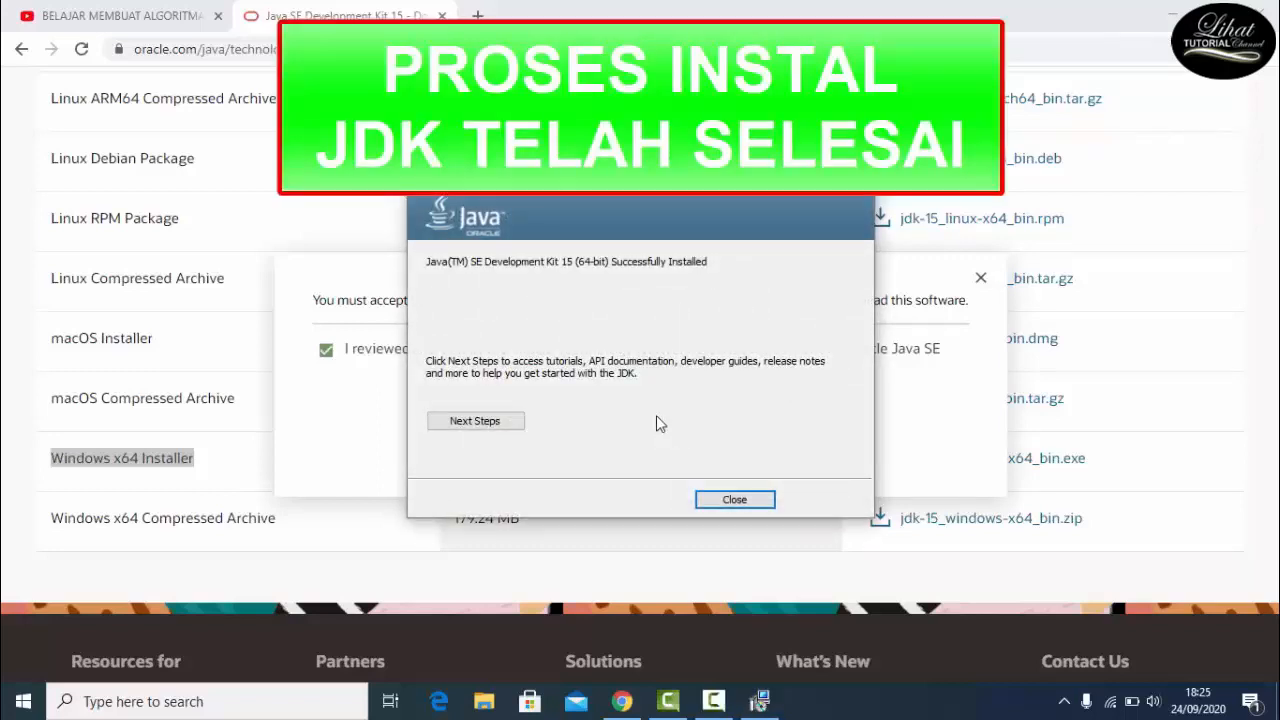
left_click(546, 438)
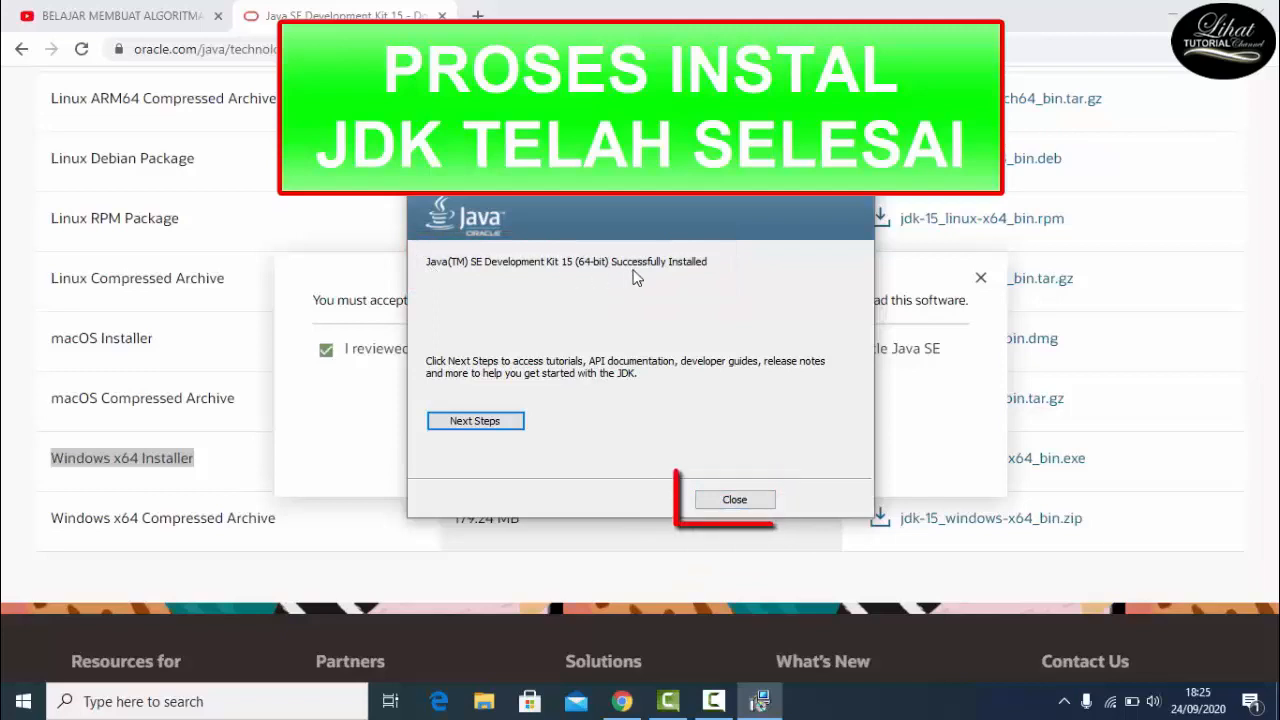
left_click(740, 499)
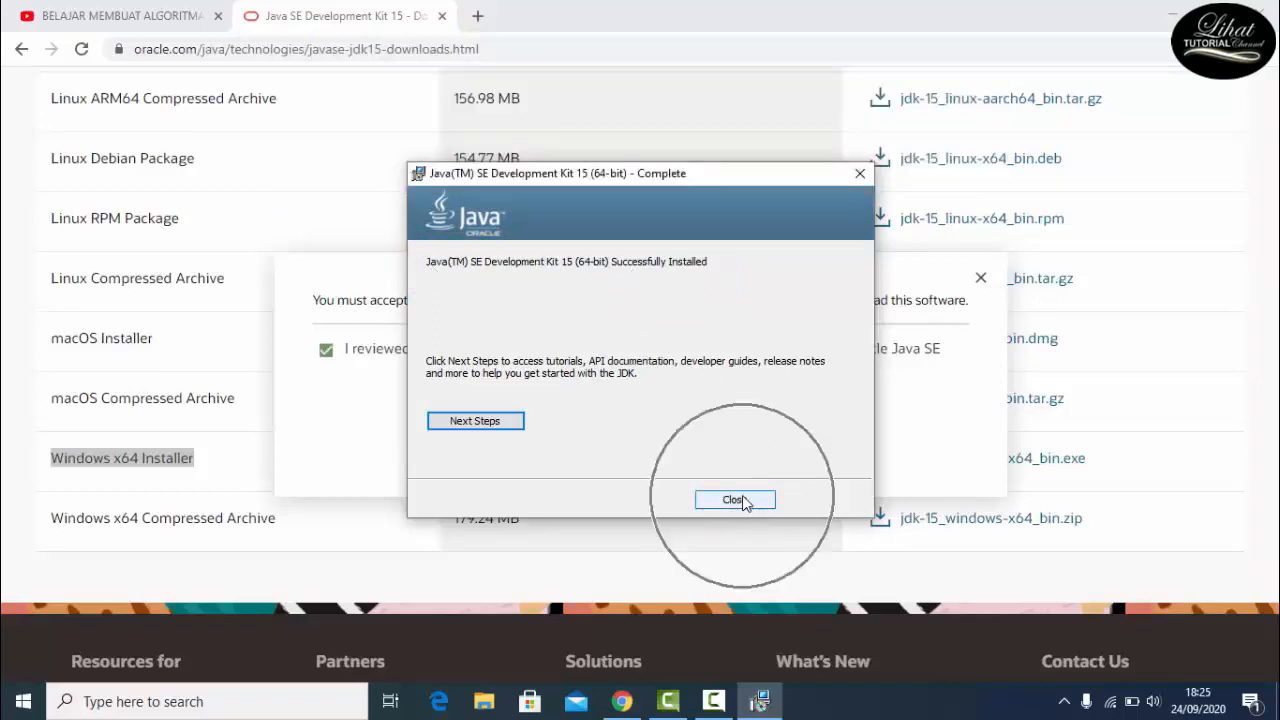
left_click(740, 500)
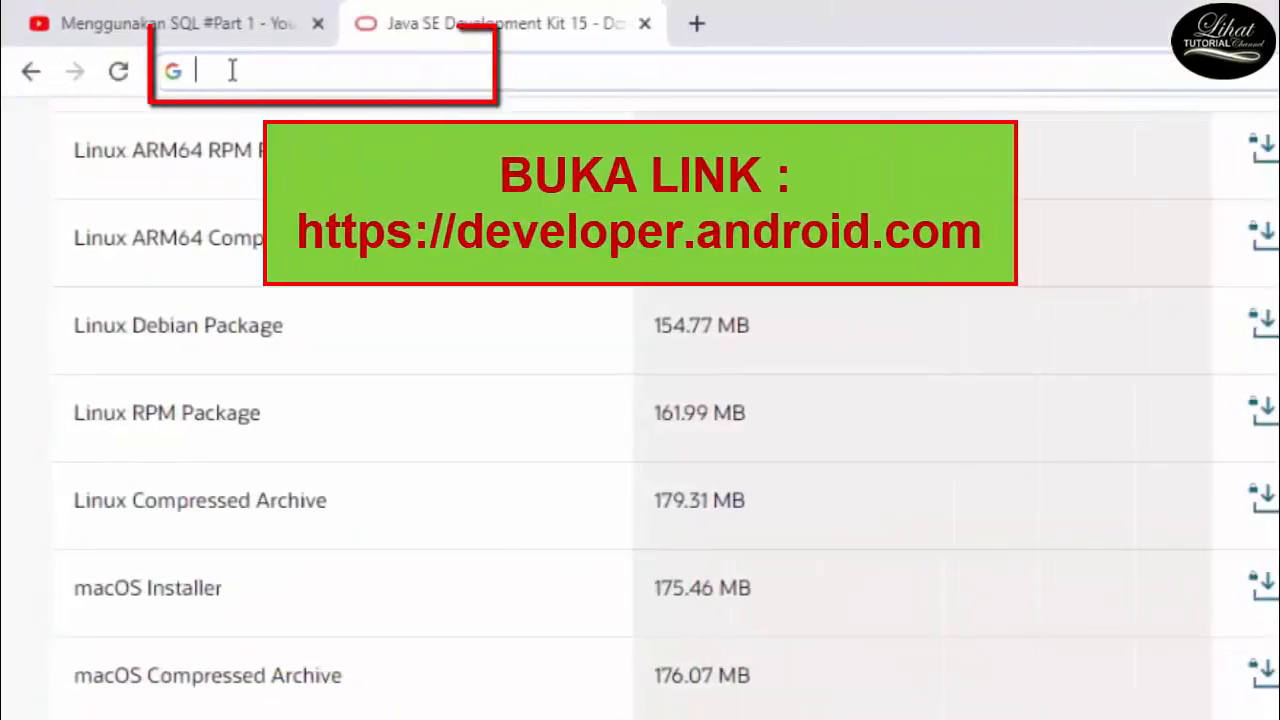
type("https")
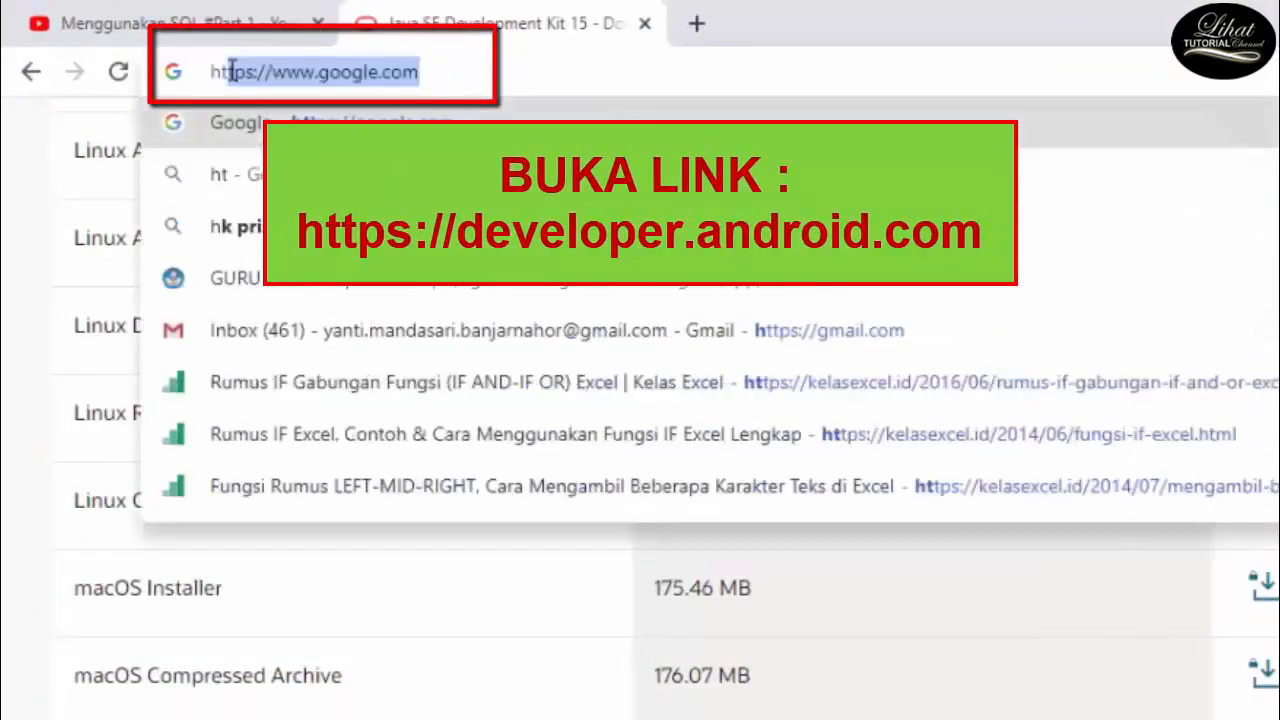
type("://")
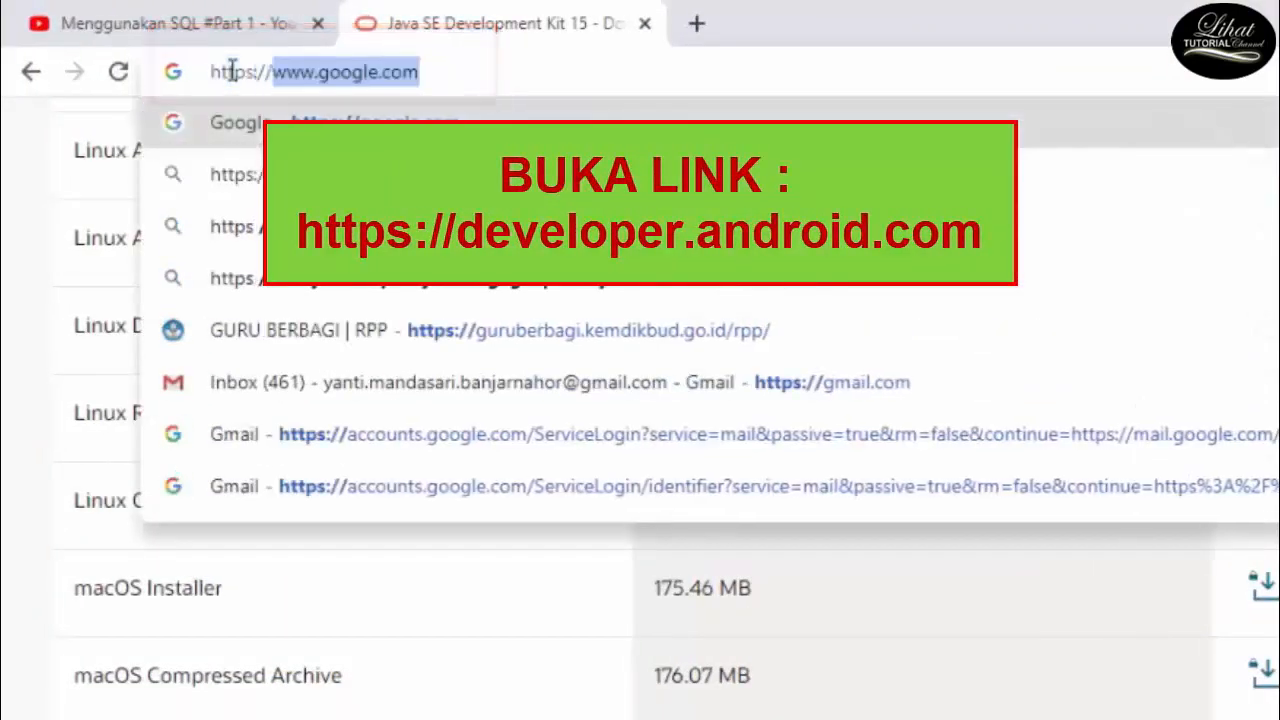
type("developer.")
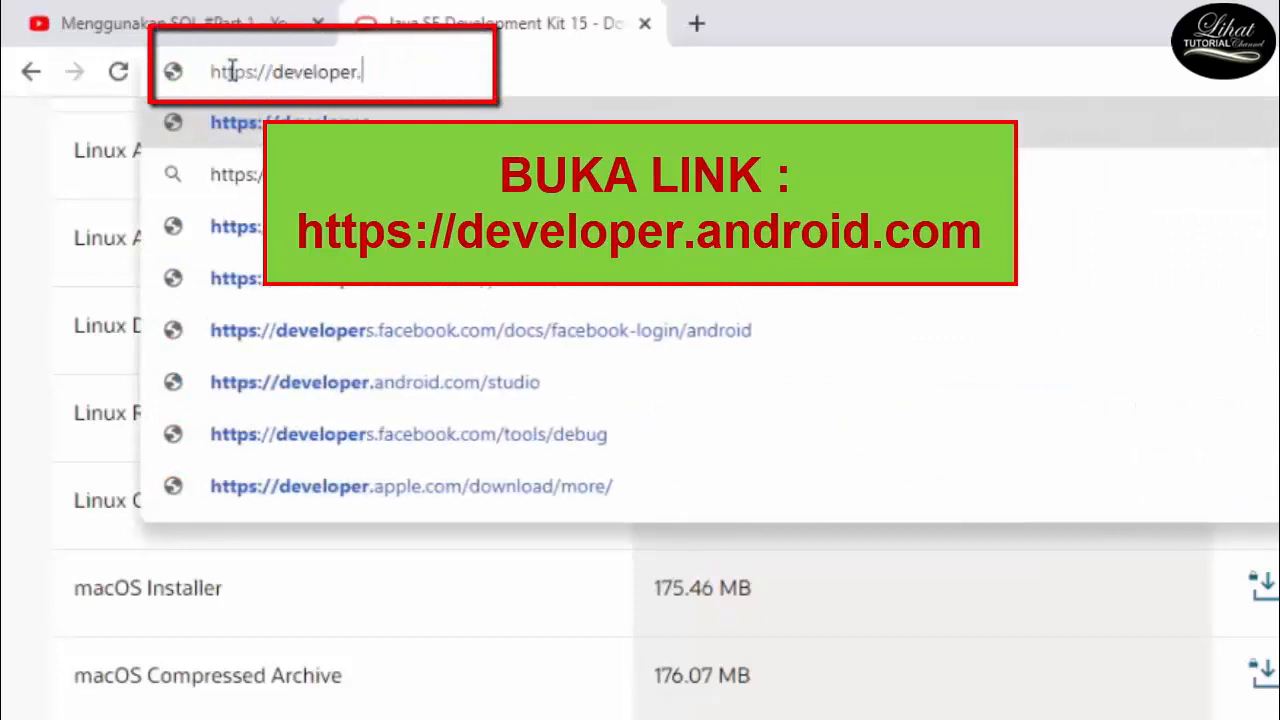
type("android.com")
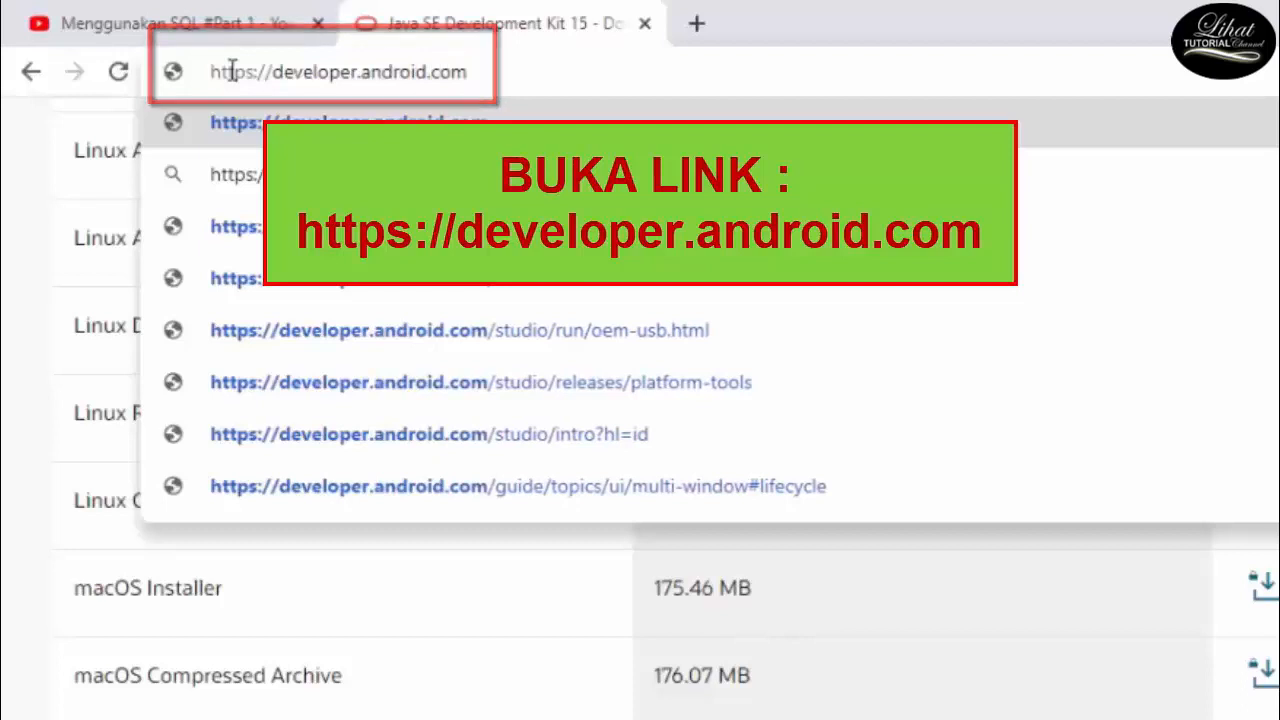
key("Return")
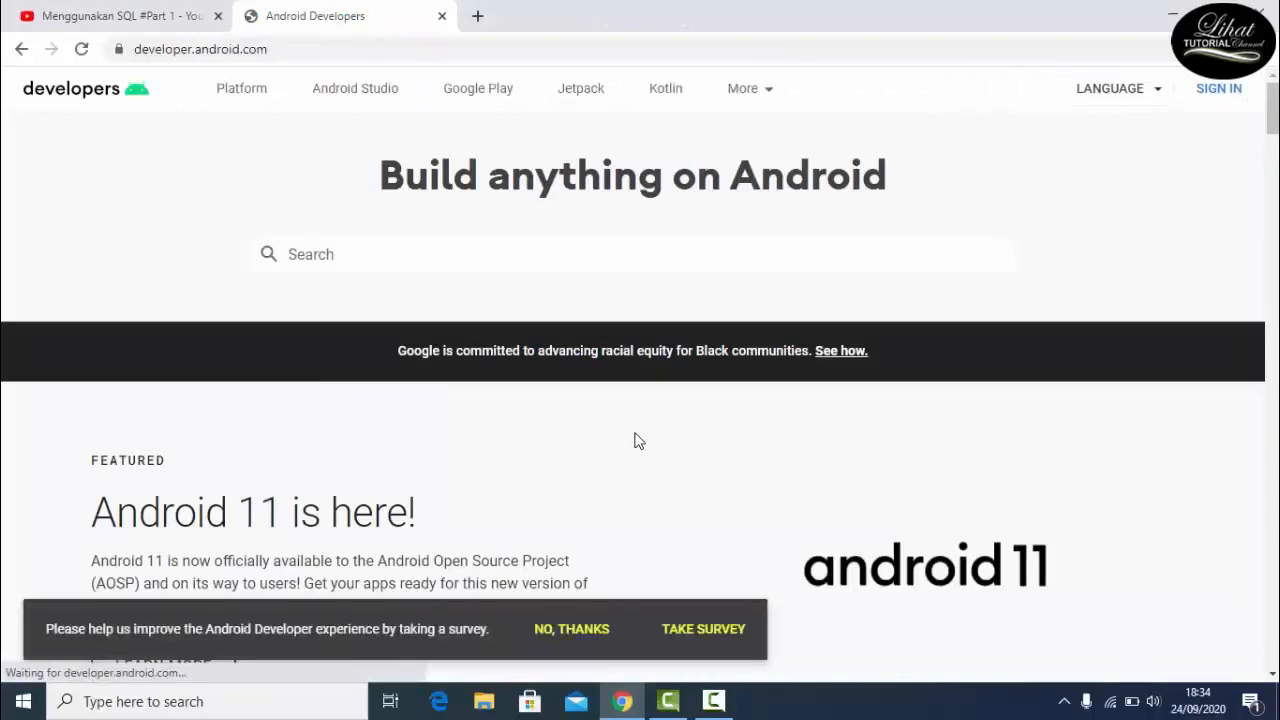
scroll(630, 435, "down", 2)
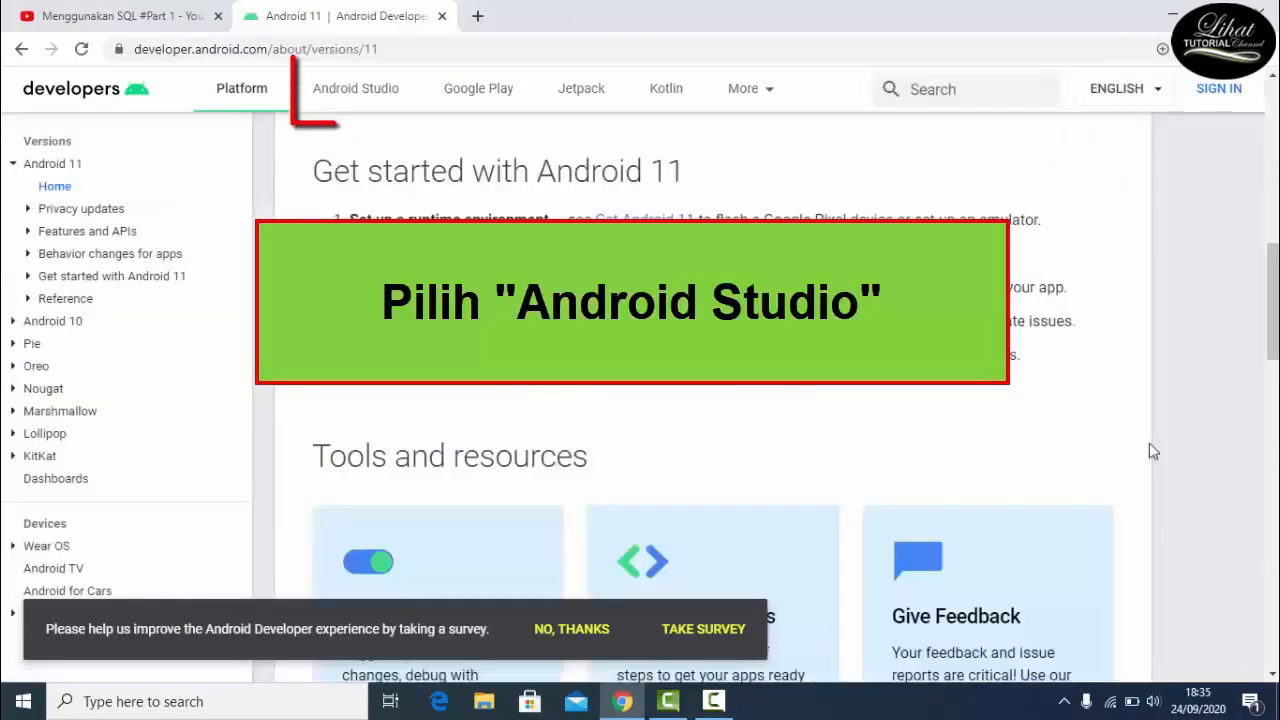
scroll(1150, 450, "down", 3)
scroll(1150, 450, "up", 10)
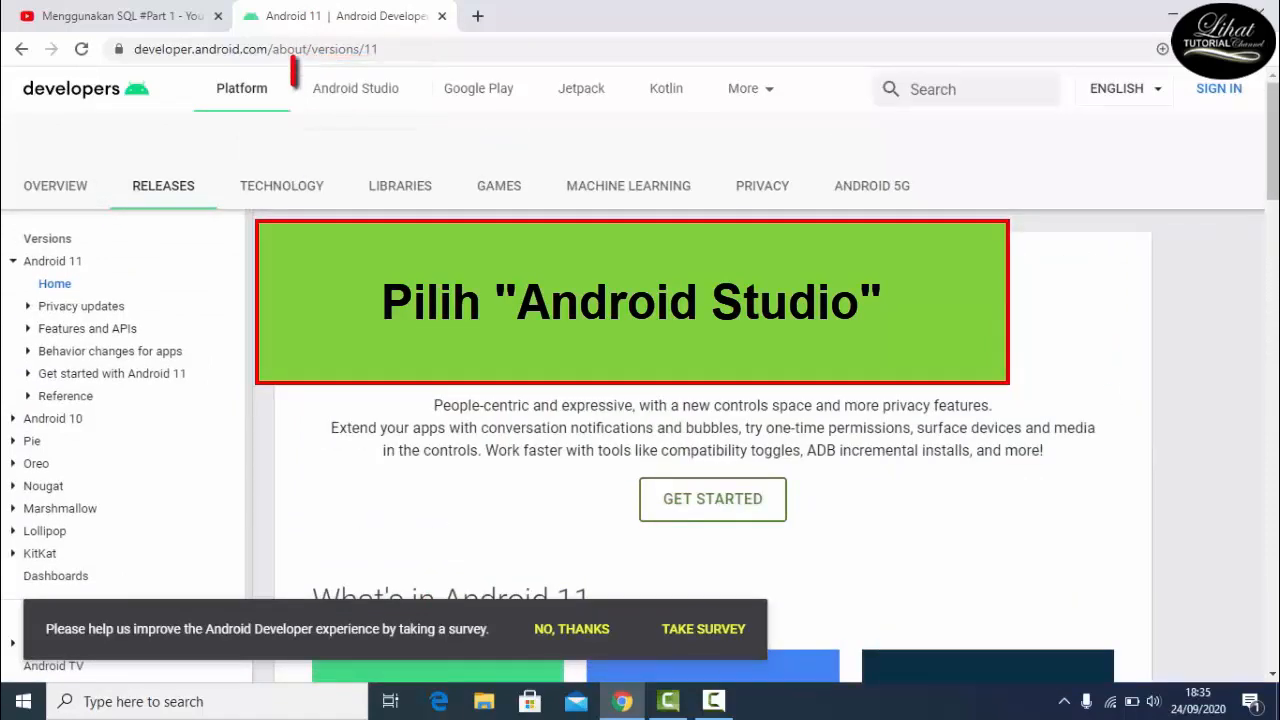
left_click(367, 92)
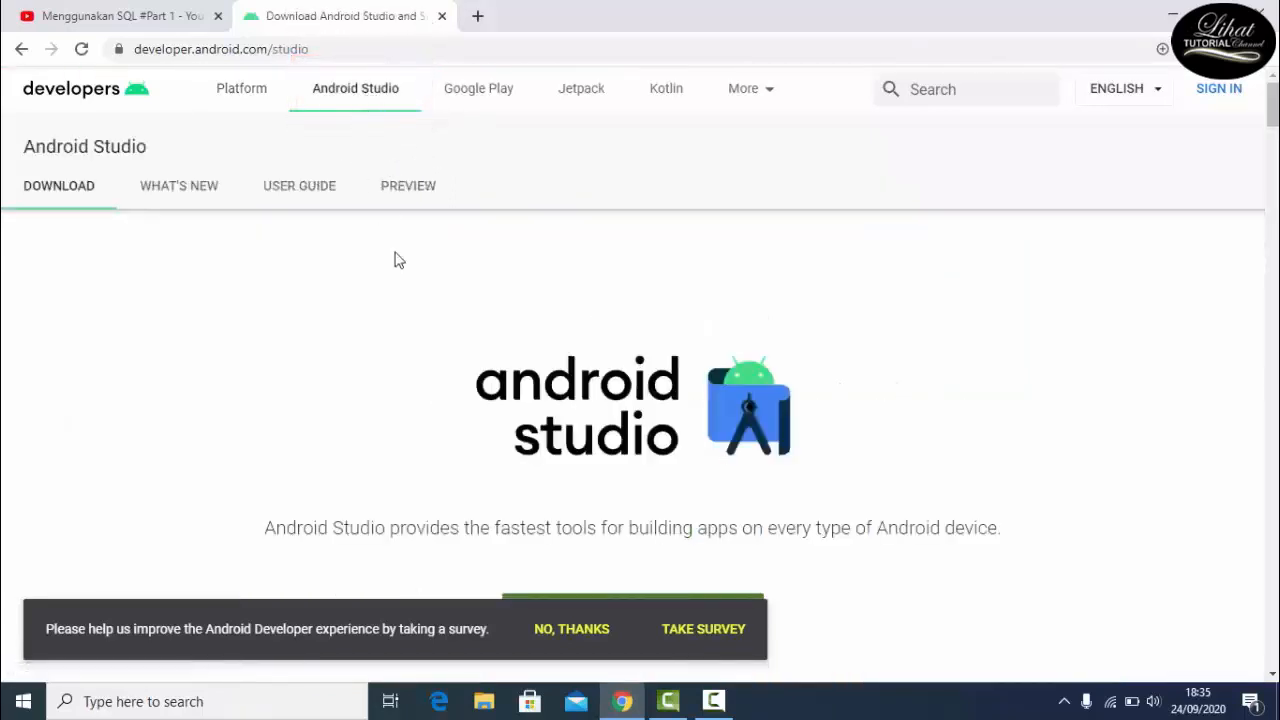
Download Android Studio for Windows, declining the survey and agreeing to the terms and conditions
scroll(650, 523, "down", 1)
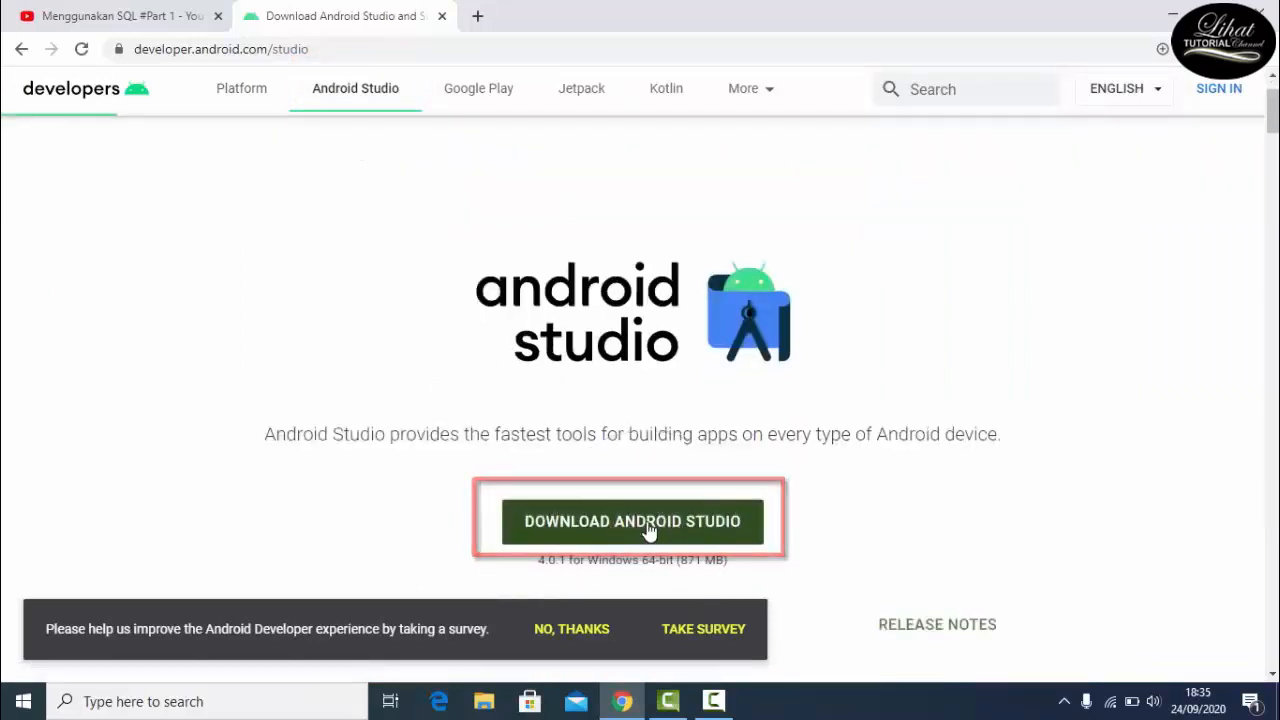
left_click(648, 530)
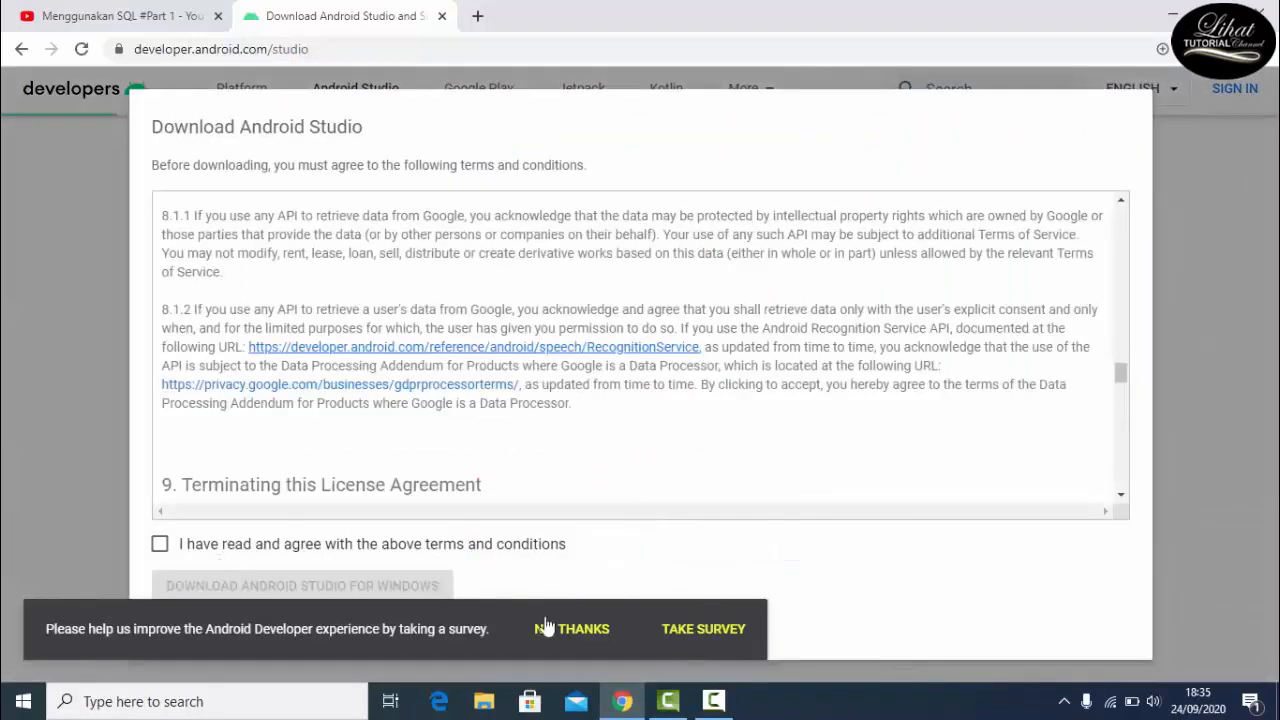
left_click(583, 634)
left_click(160, 546)
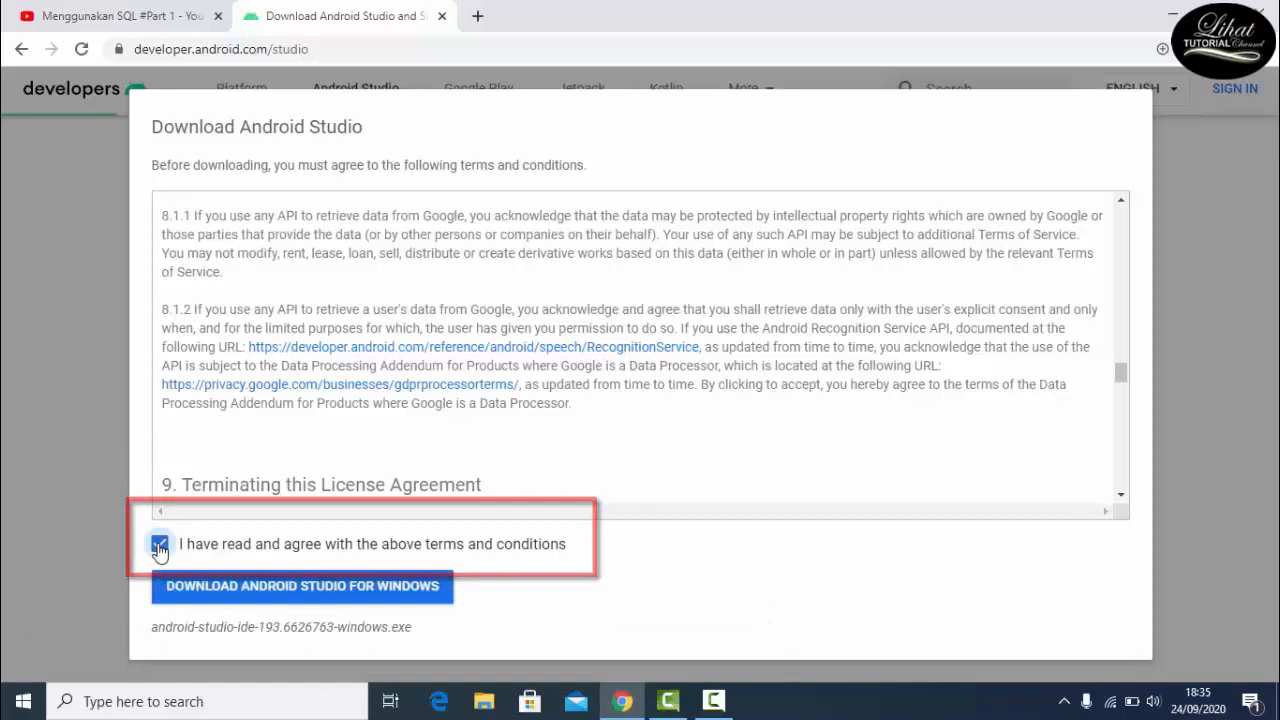
left_click(220, 596)
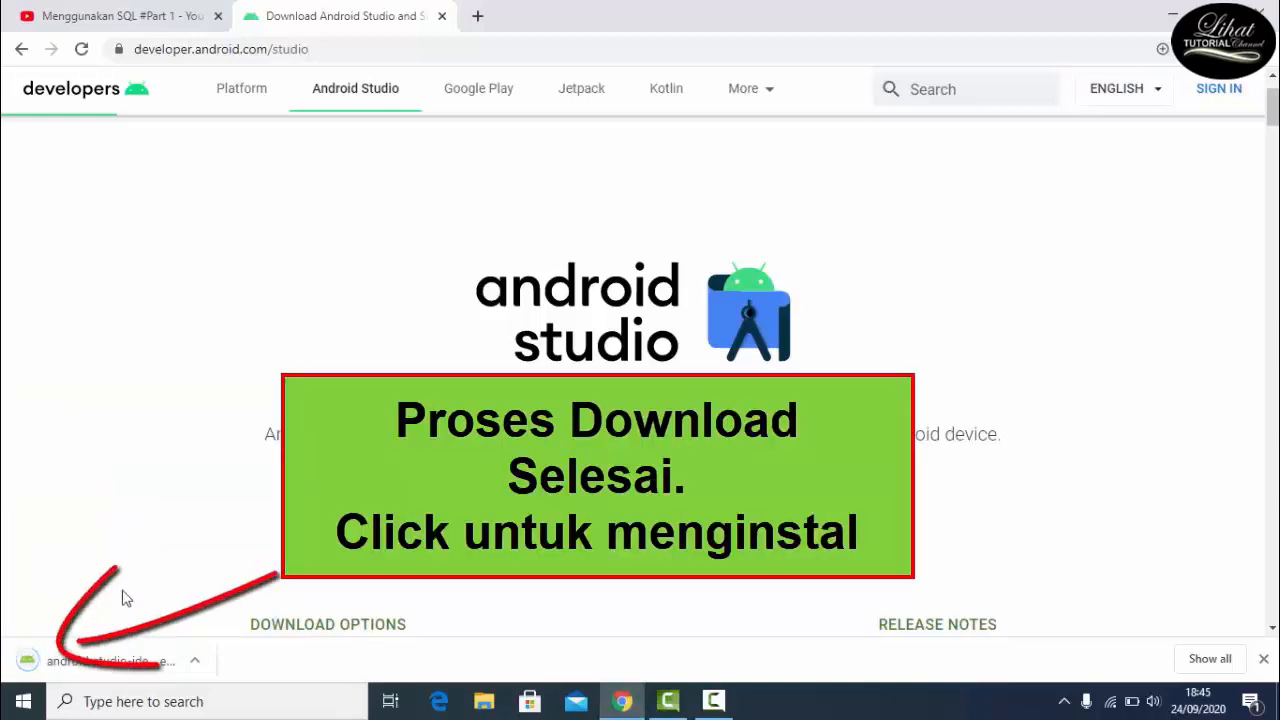
Run the downloaded installer and install Android Studio with Android Virtual Device into C:\Program Files\Android\Android Studio, using the Android Studio Start menu folder
left_click(92, 663)
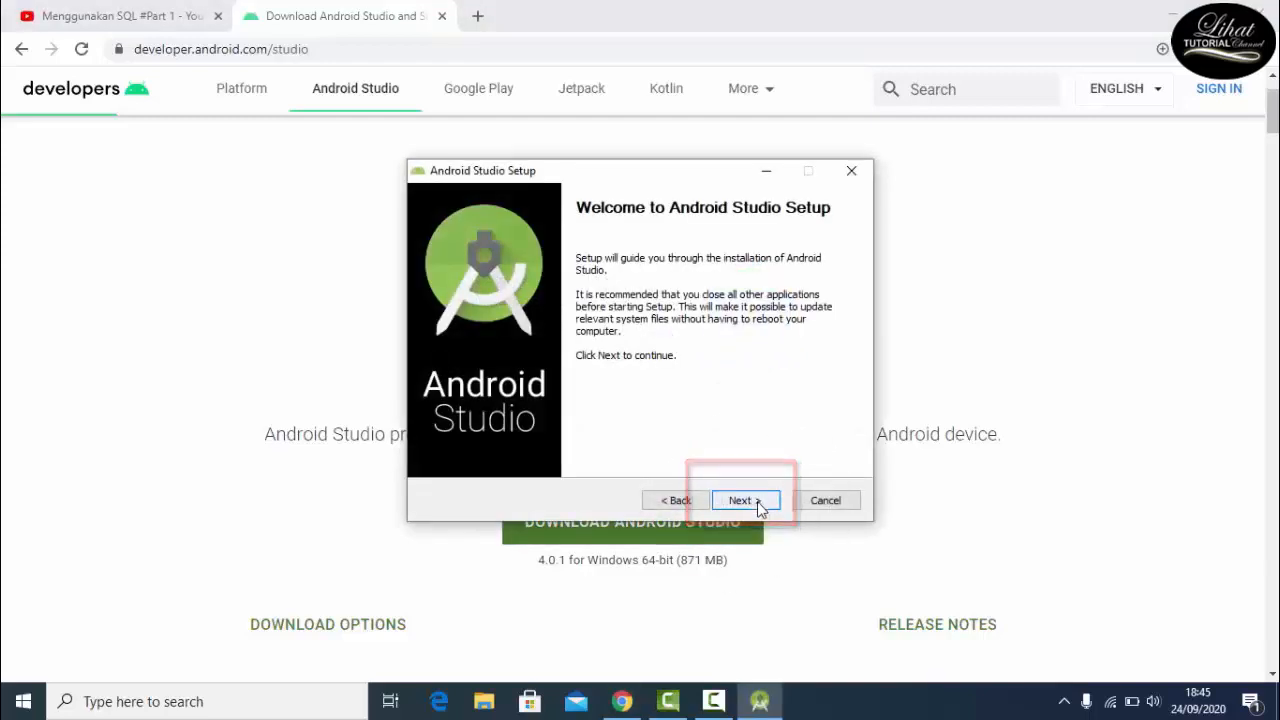
left_click(760, 509)
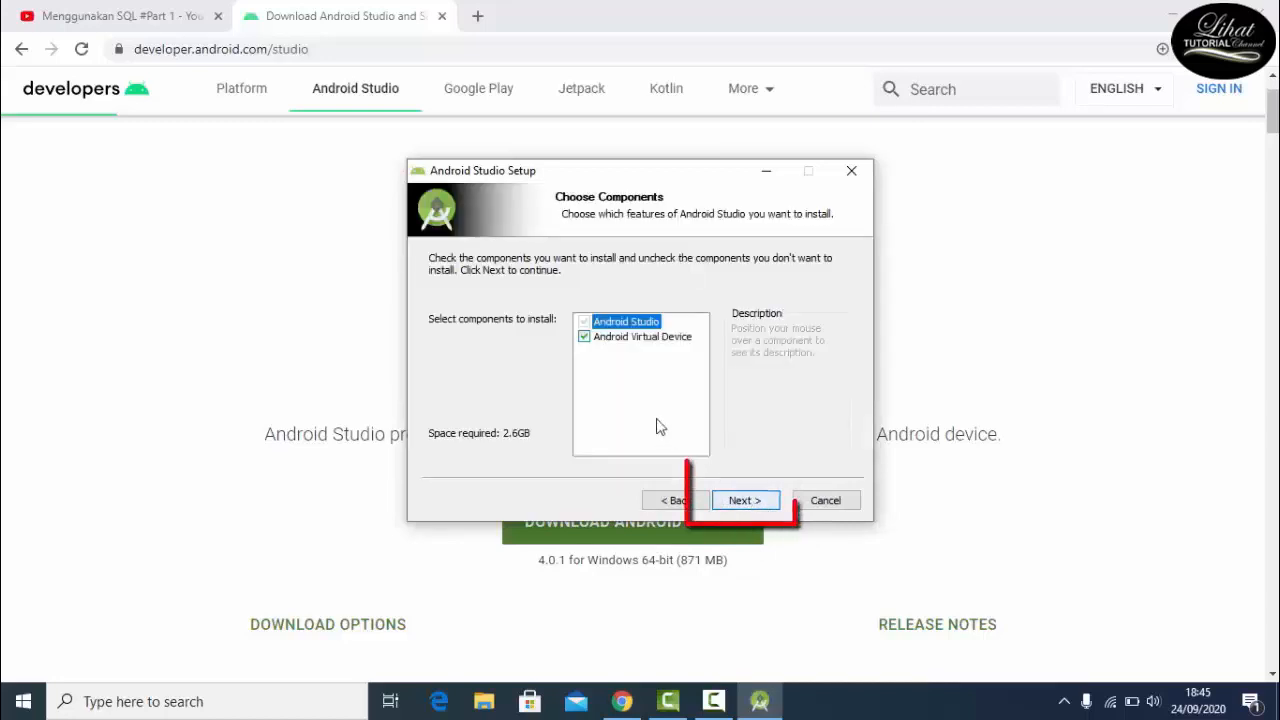
mouse_move(600, 350)
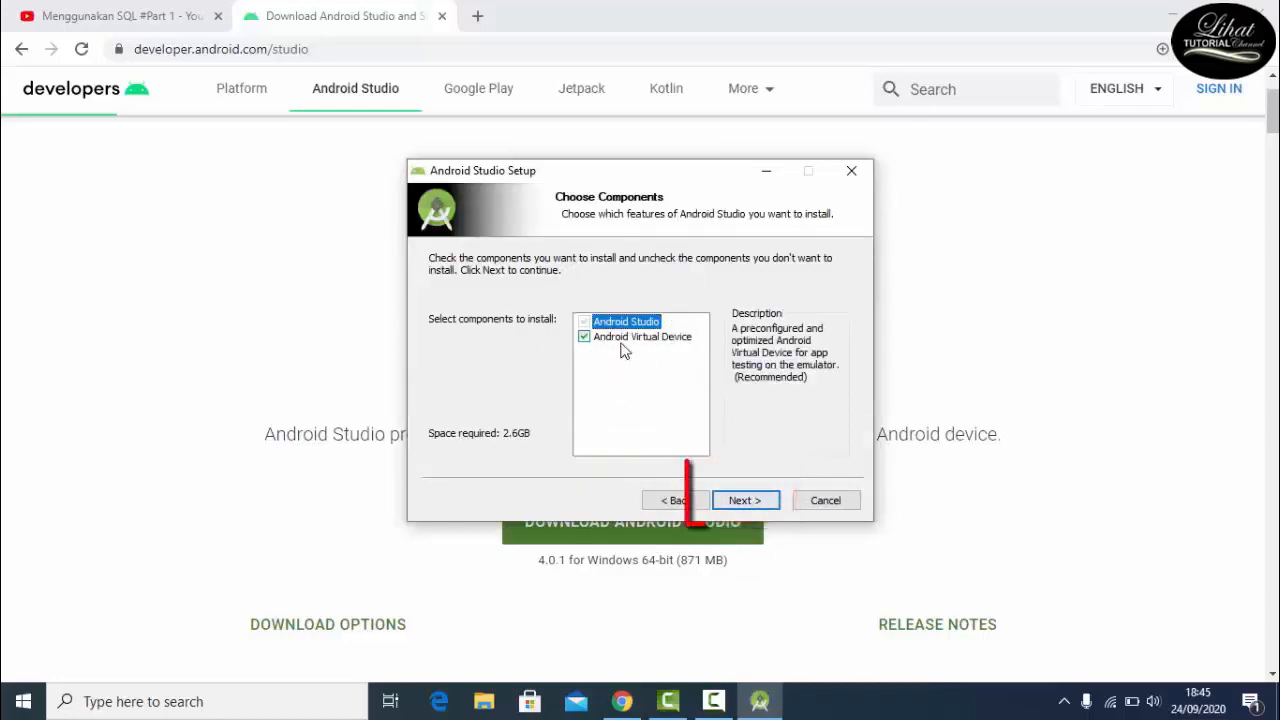
left_click(746, 505)
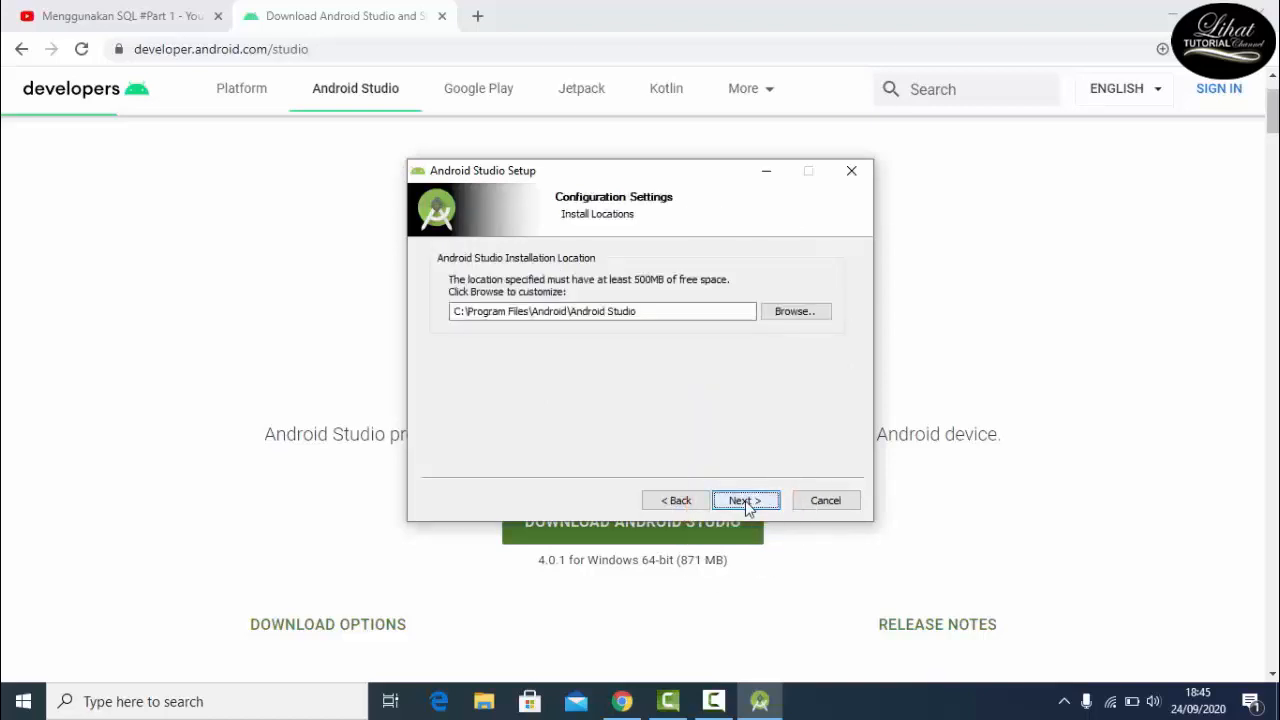
left_click(746, 501)
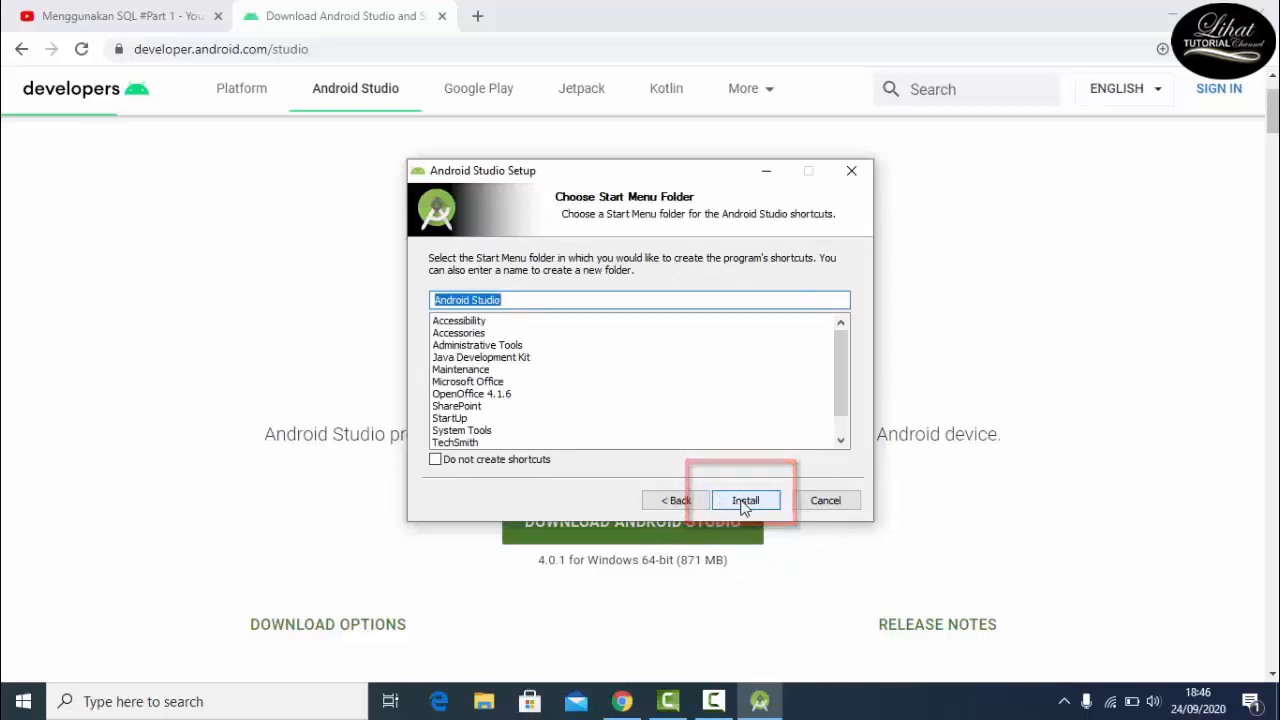
left_click(745, 502)
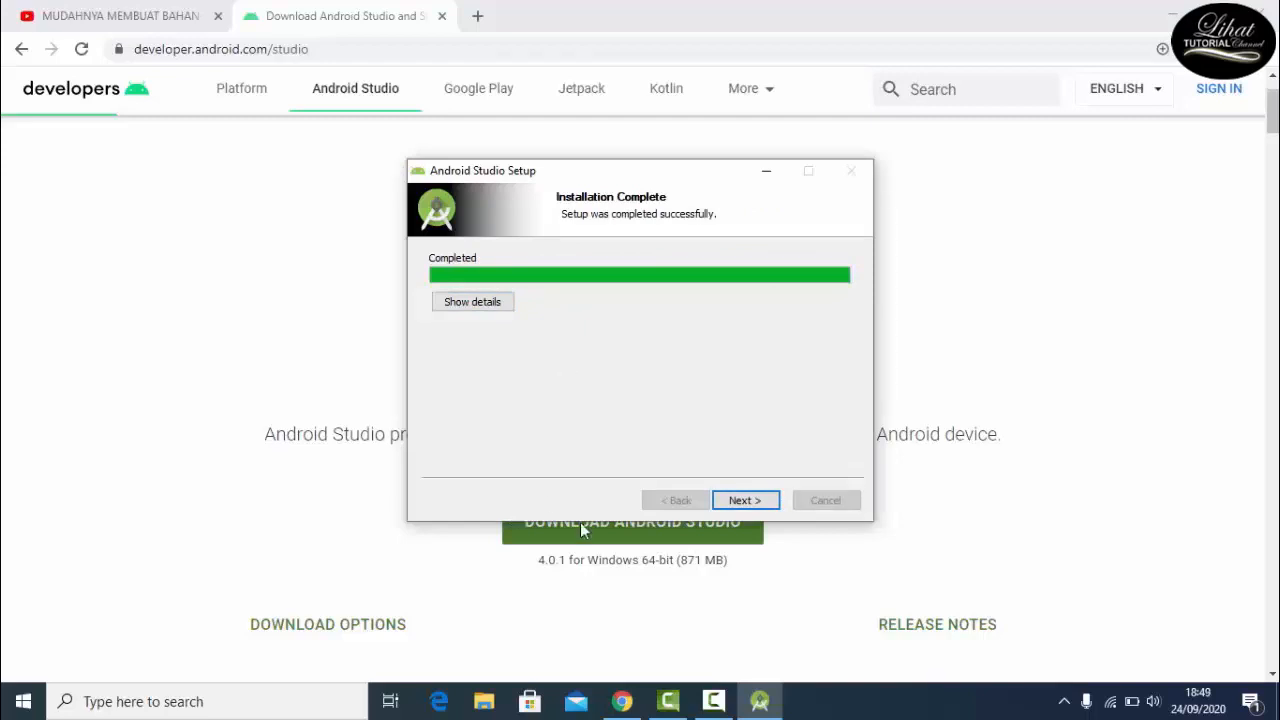
Finish the Android Studio setup without starting Android Studio
left_click(745, 500)
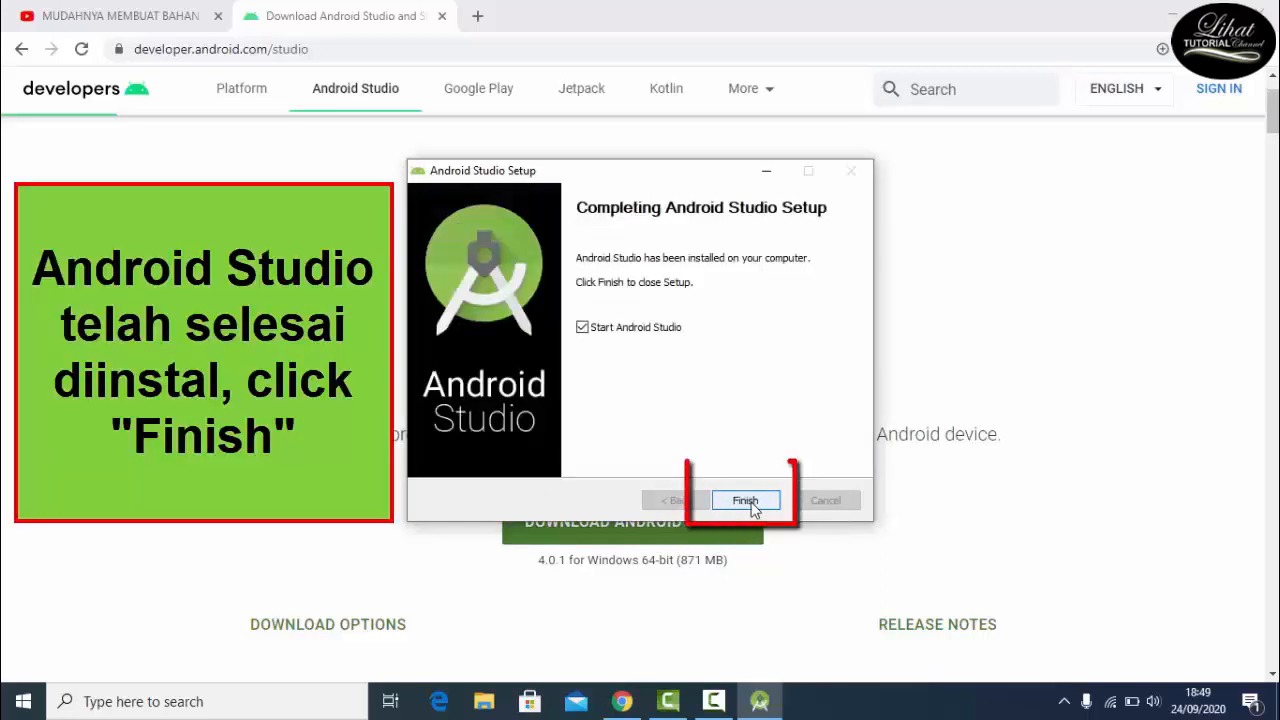
left_click(584, 330)
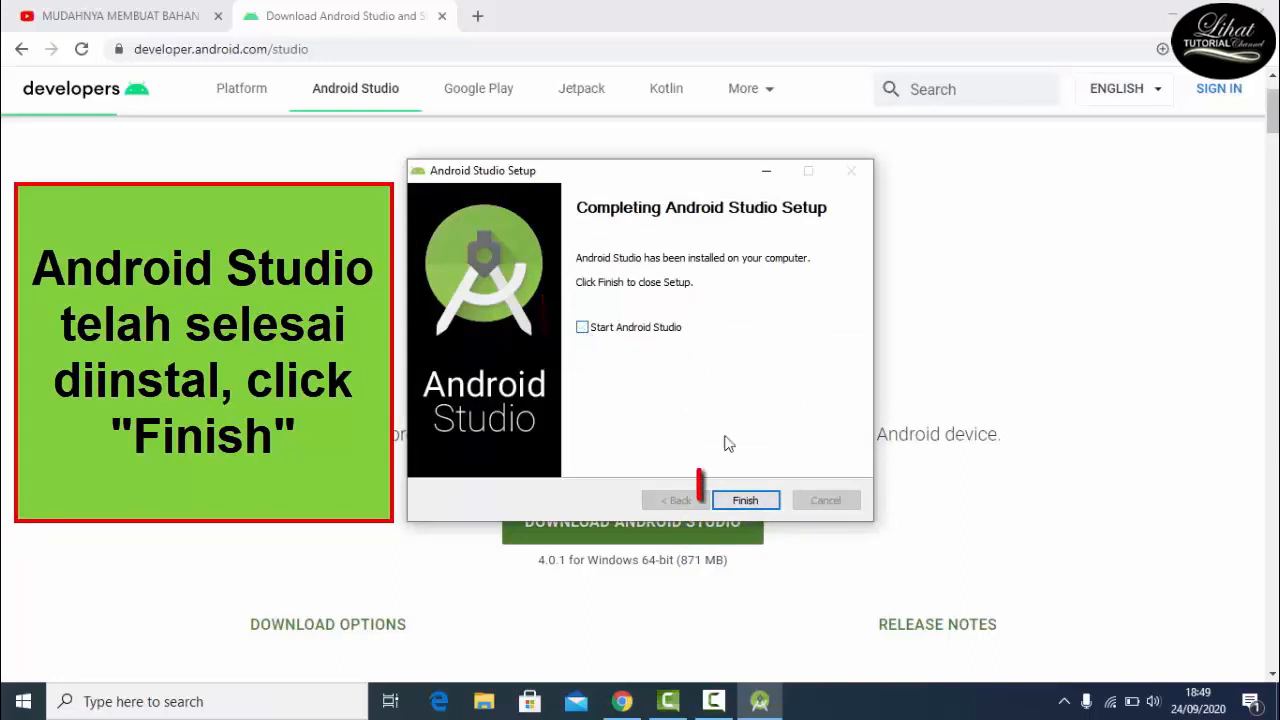
left_click(752, 501)
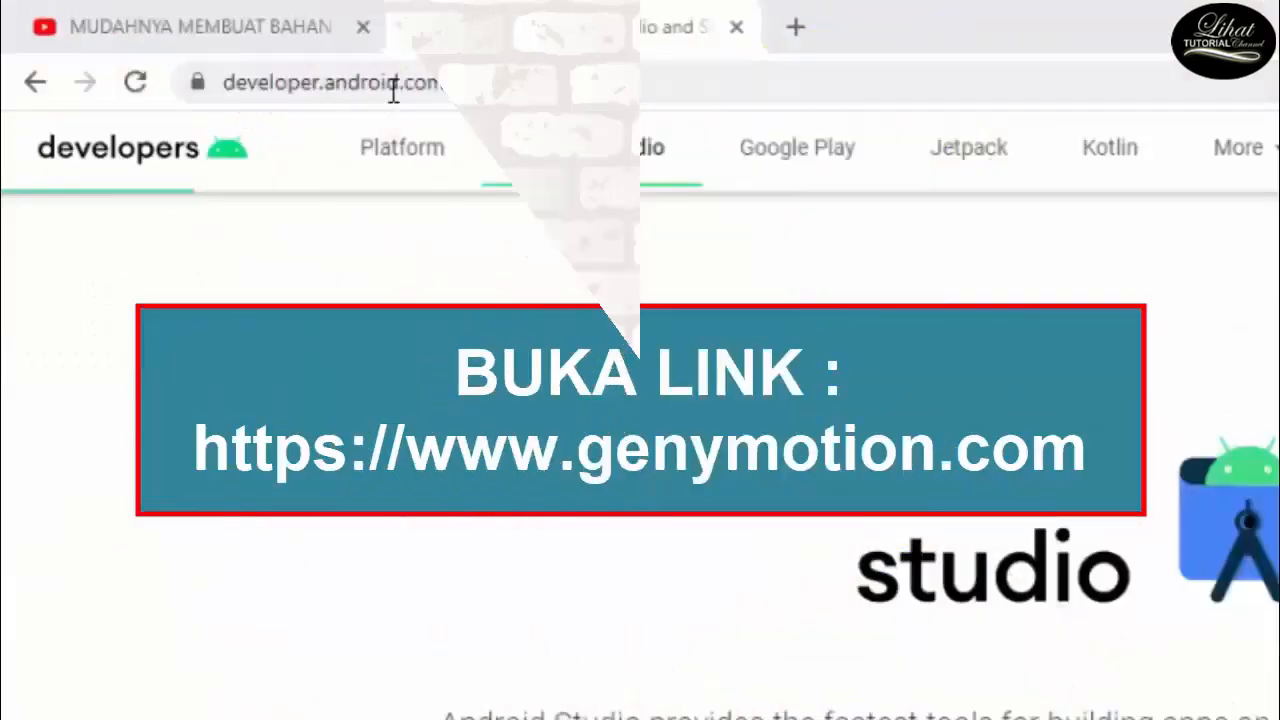
left_click(395, 88)
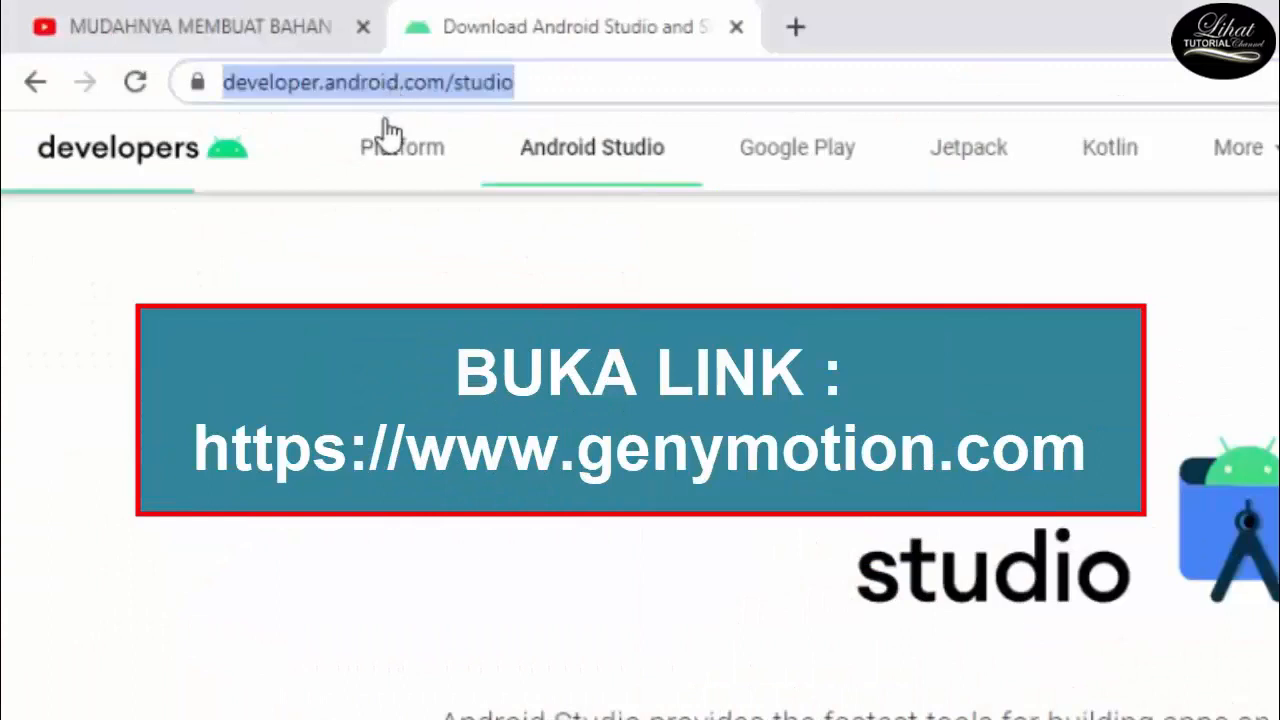
key("BackSpace")
type("https")
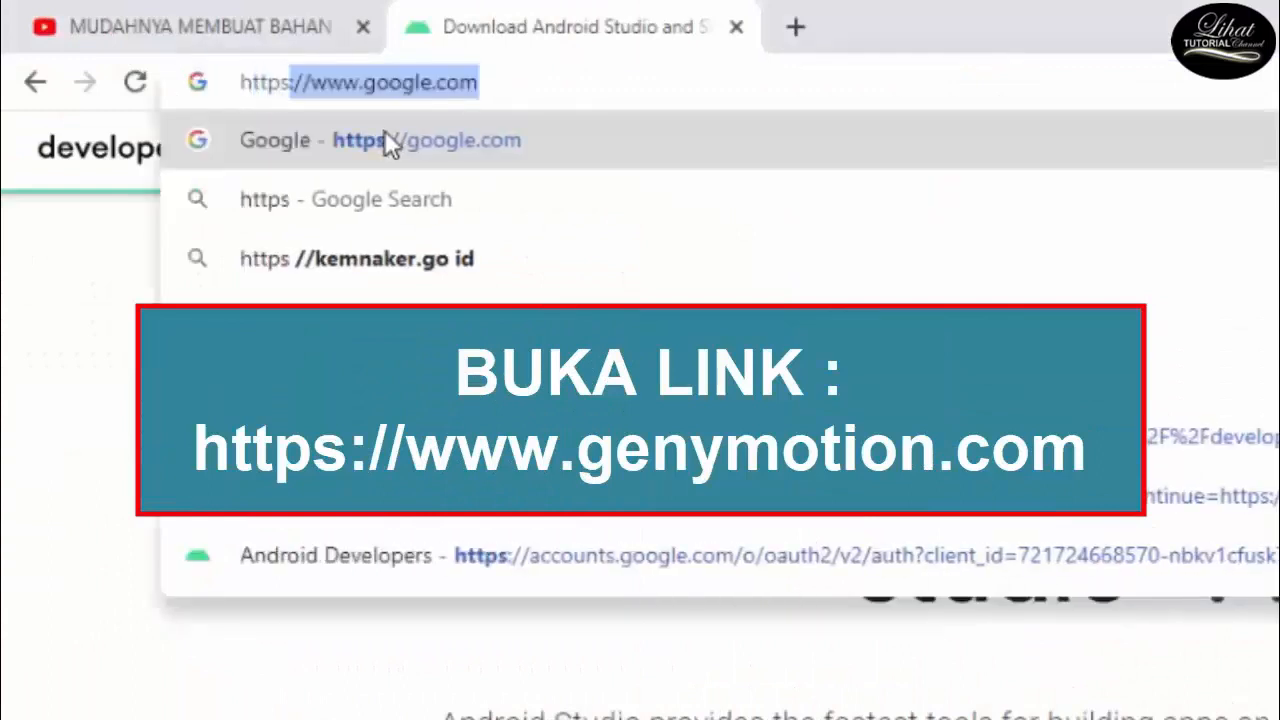
type("://geny")
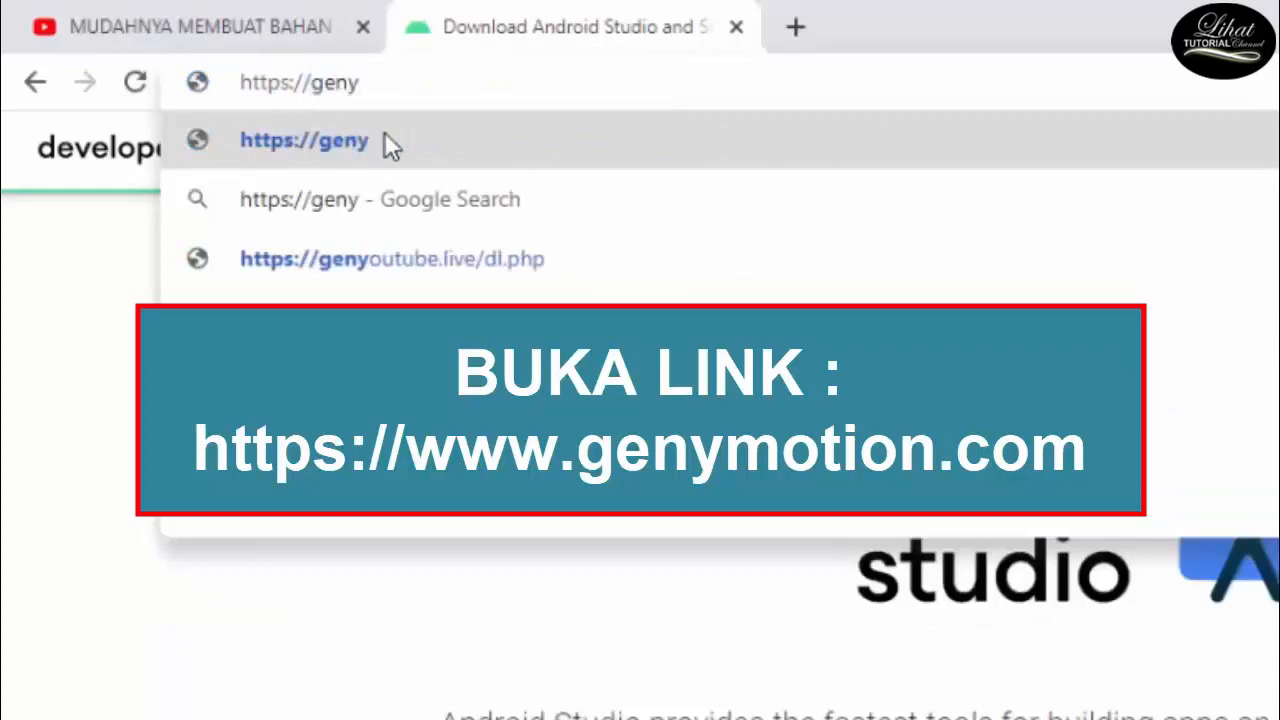
type("mo")
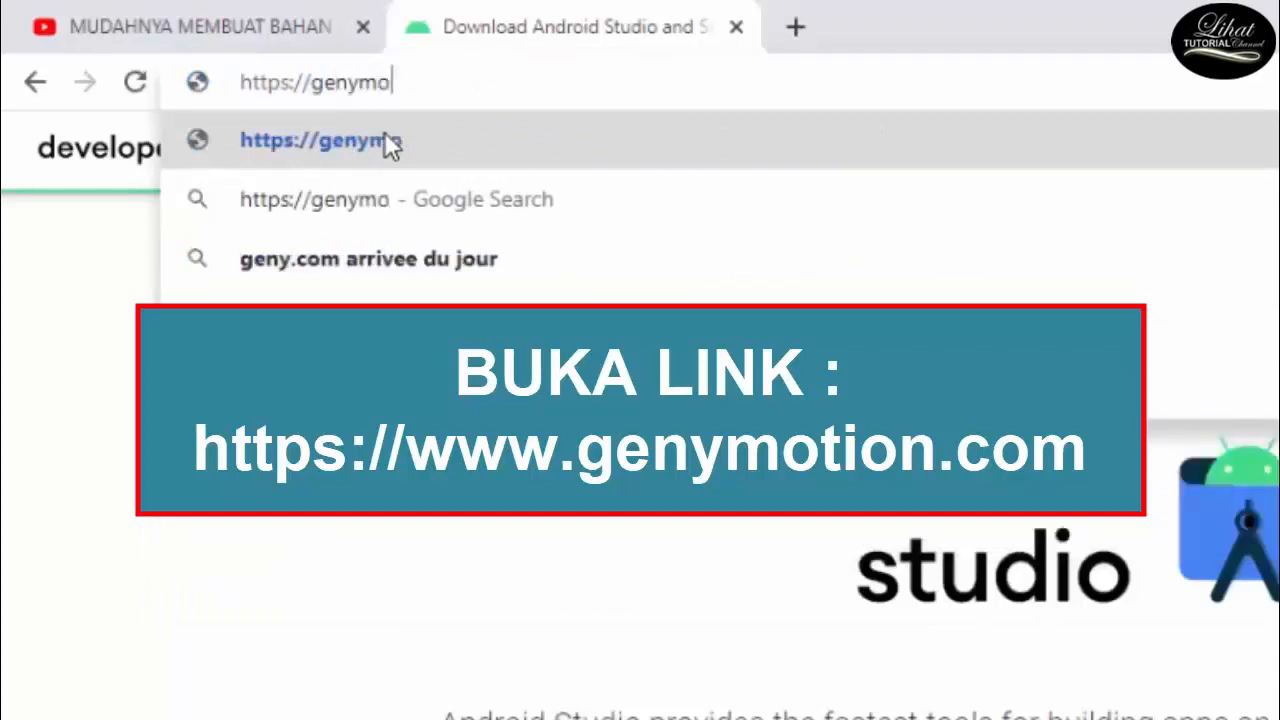
type("tion.com")
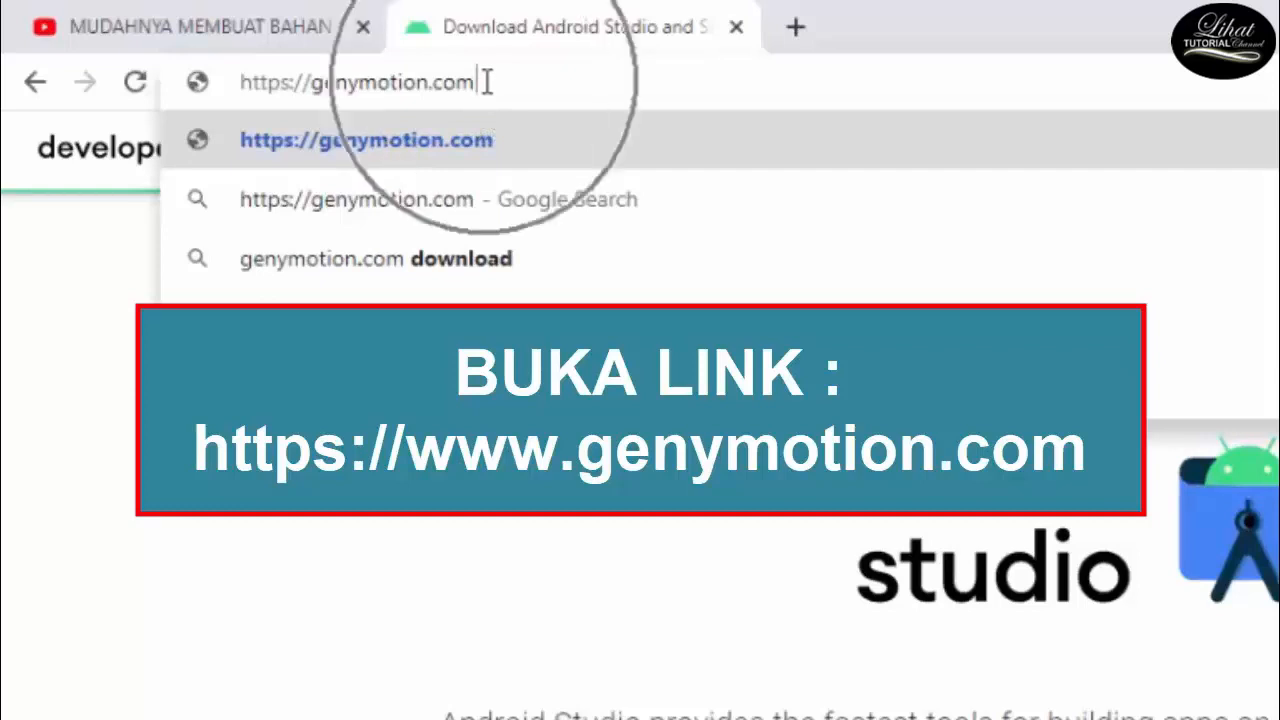
key("Return")
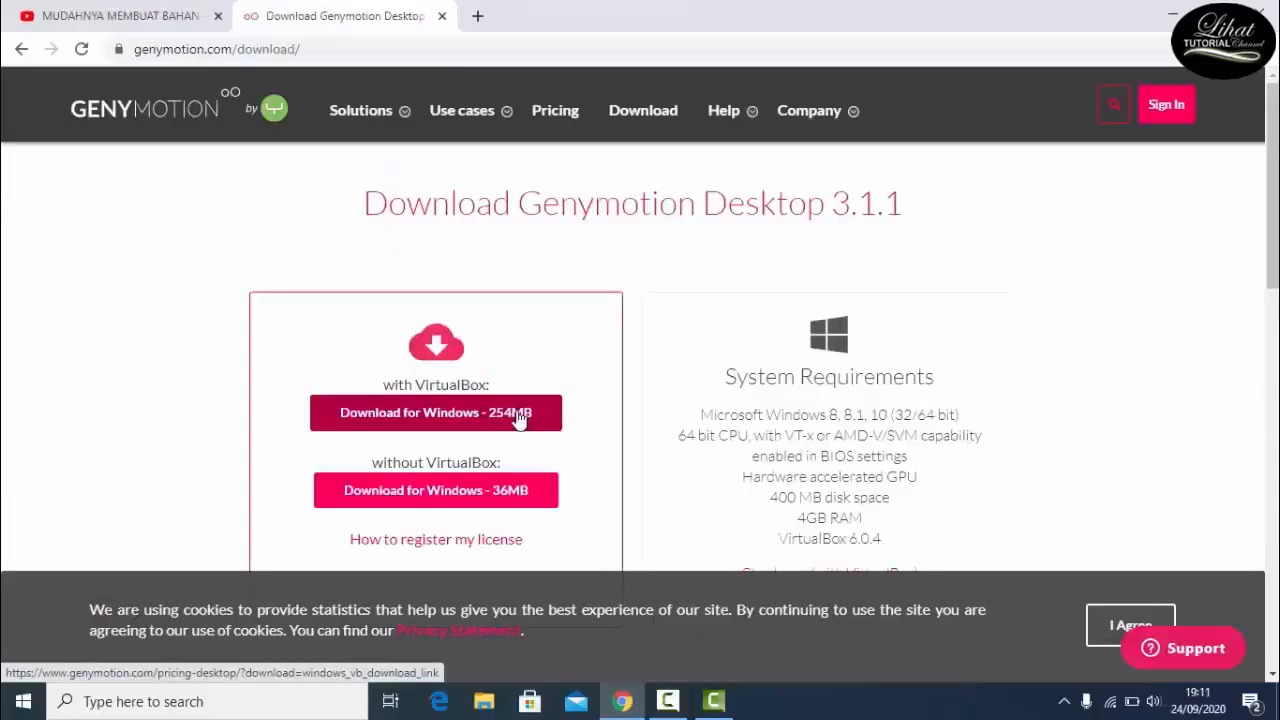
left_click(520, 414)
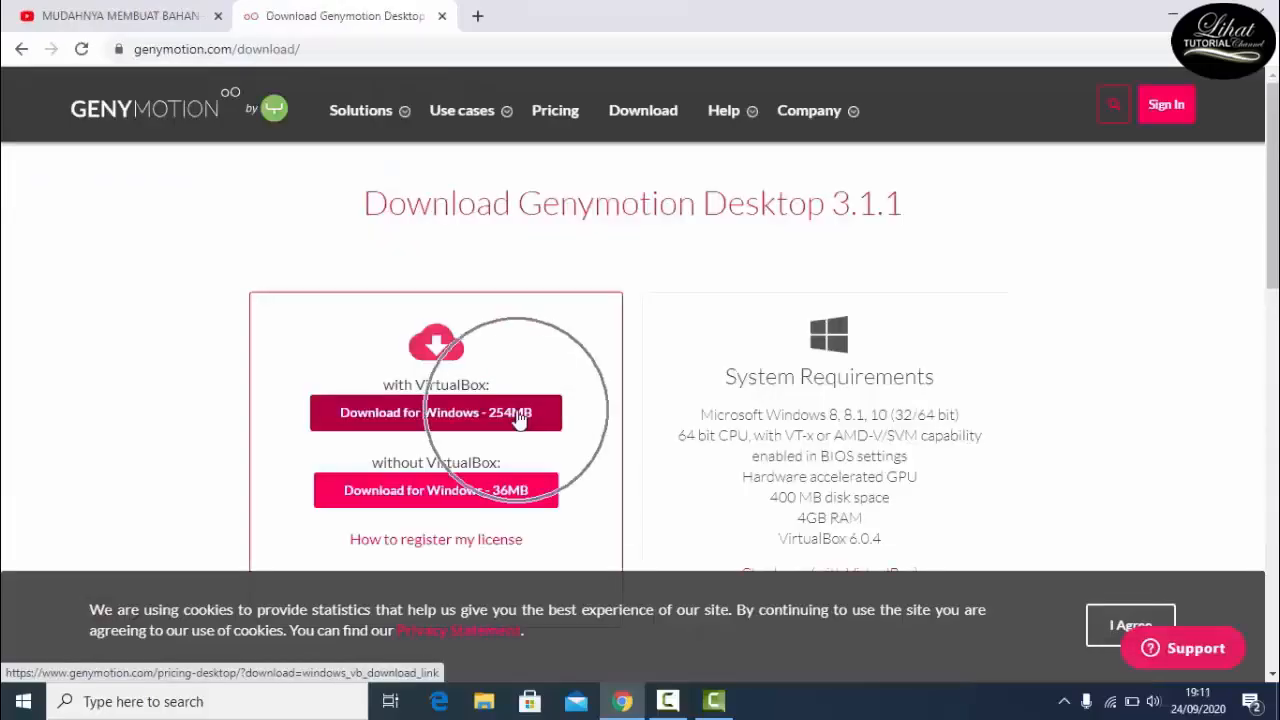
left_click(456, 428)
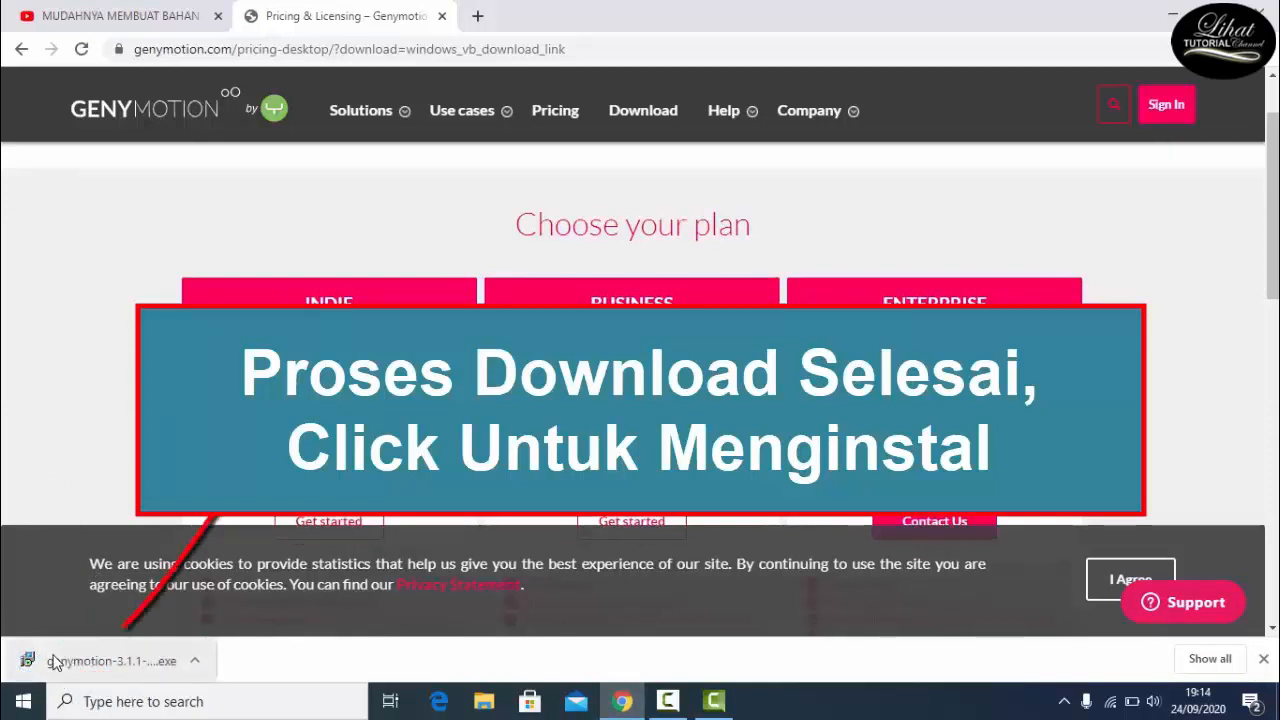
Run the downloaded Genymotion installer in English and install into C:\Program Files\Genymobile\Genymotion with a Genymotion Start menu folder and desktop shortcut
left_click(55, 661)
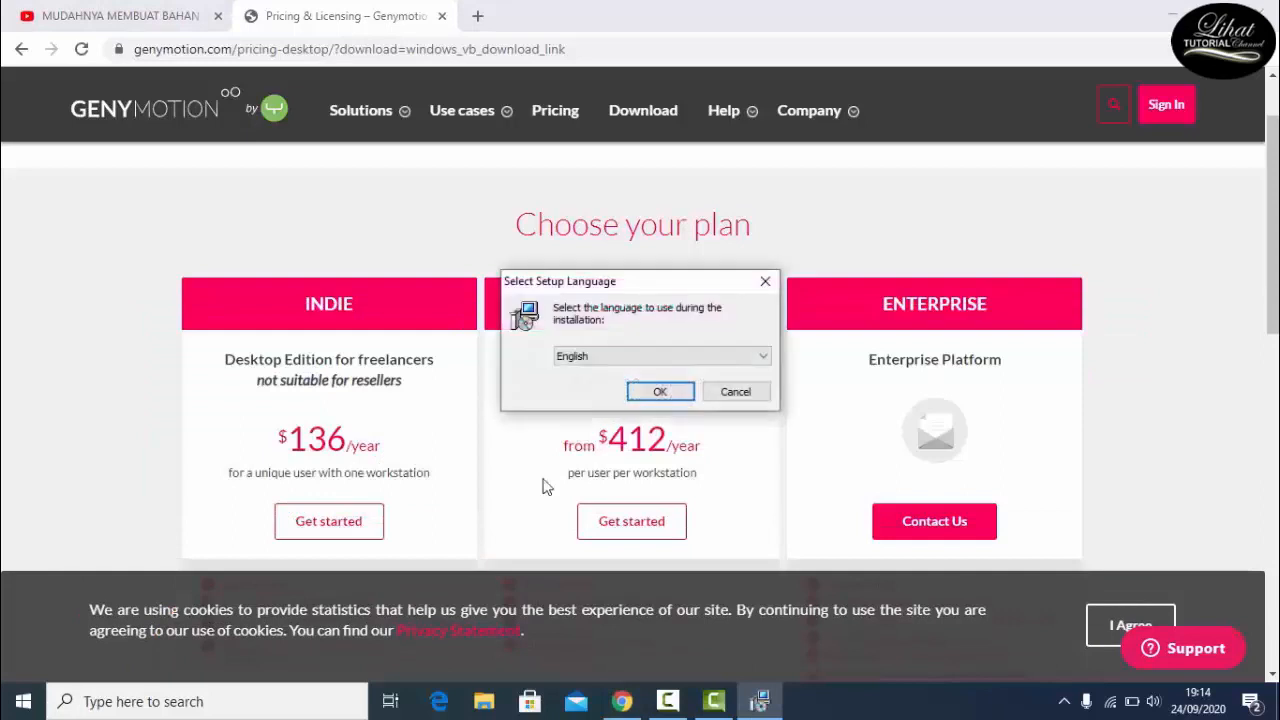
left_click(659, 393)
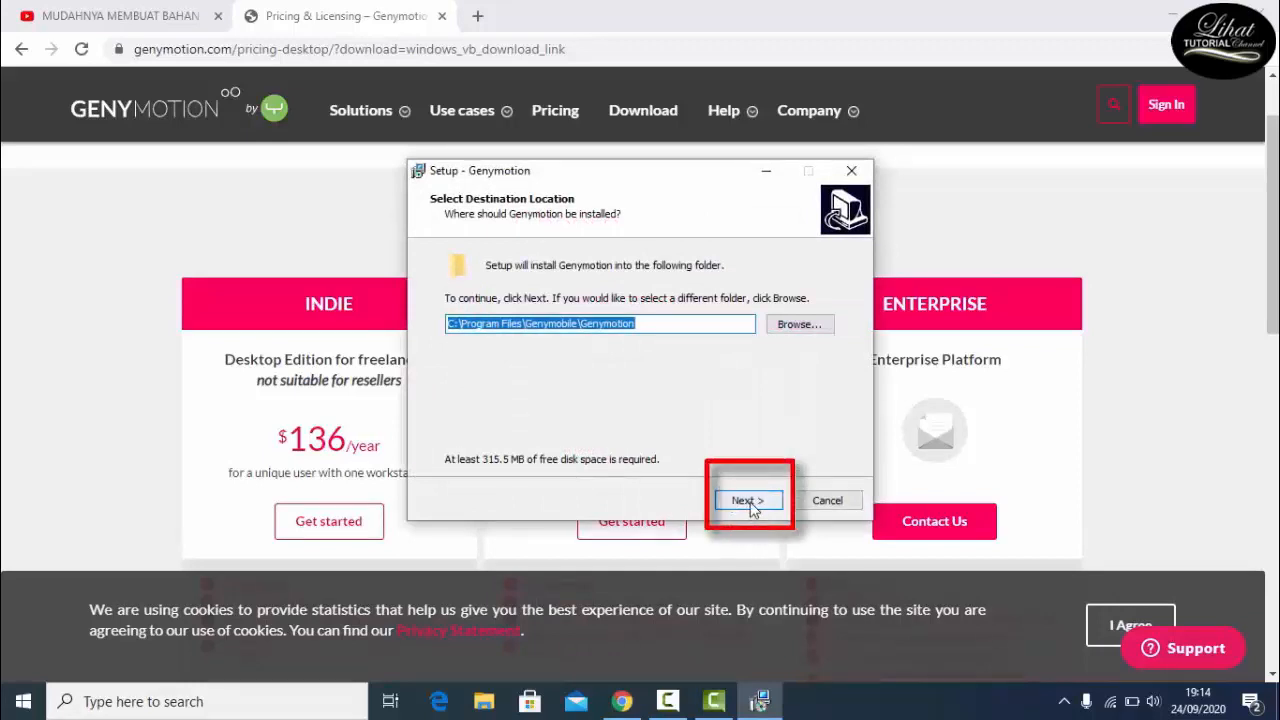
left_click(750, 501)
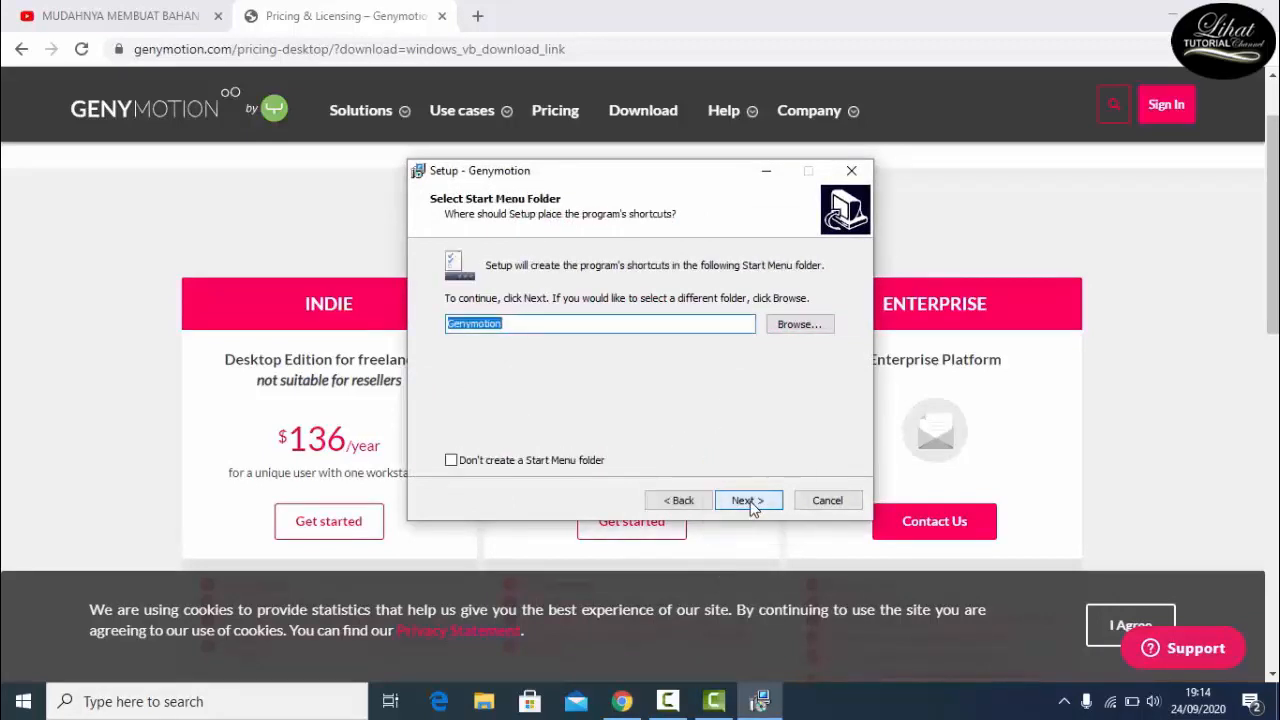
left_click(748, 501)
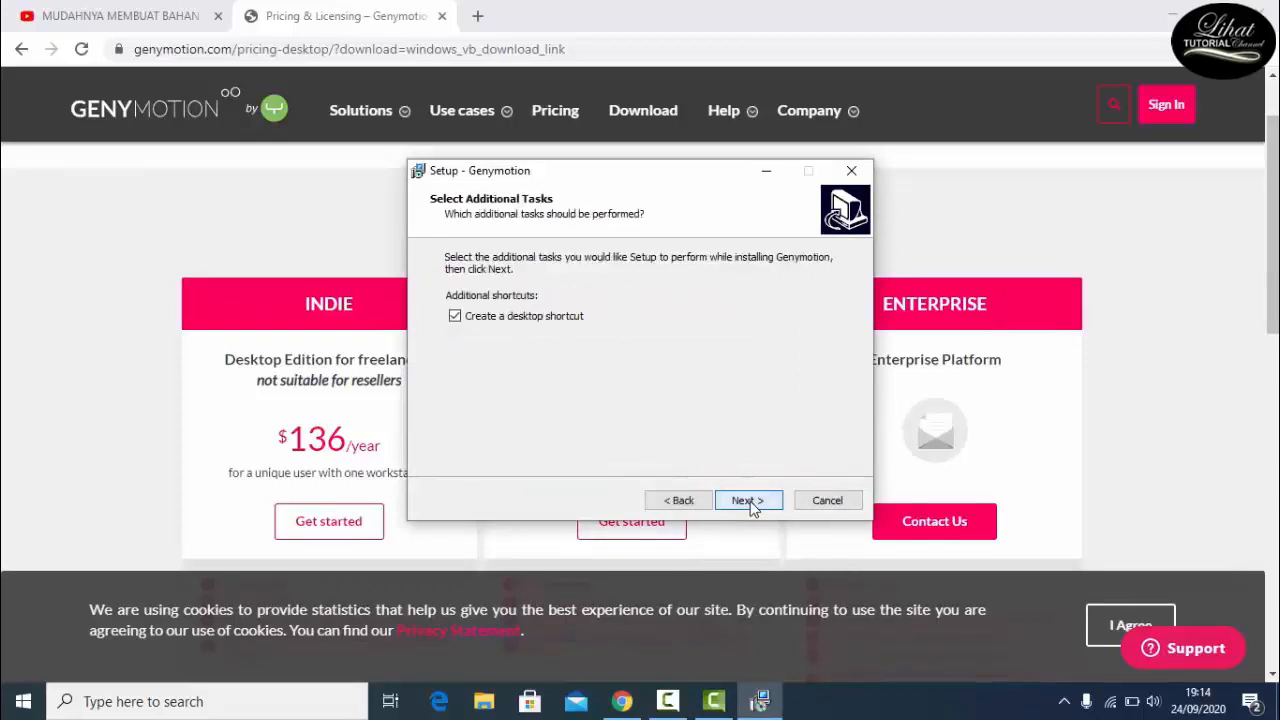
left_click(749, 501)
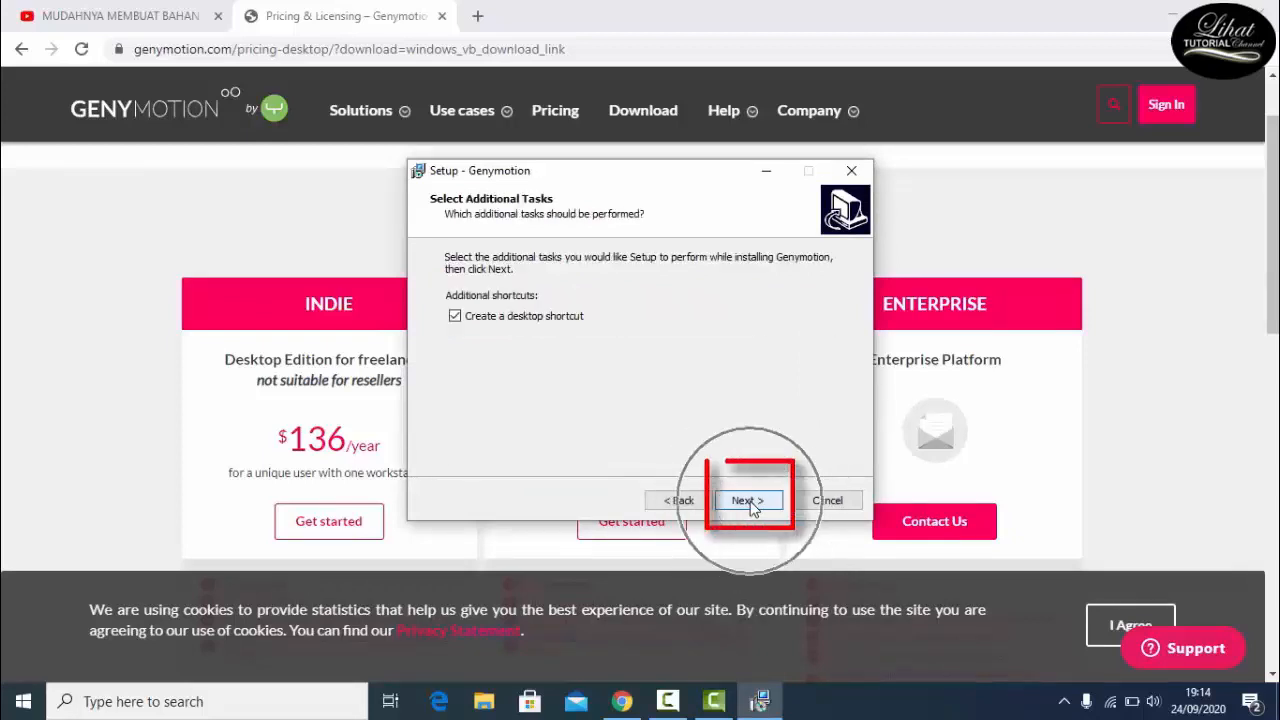
left_click(750, 503)
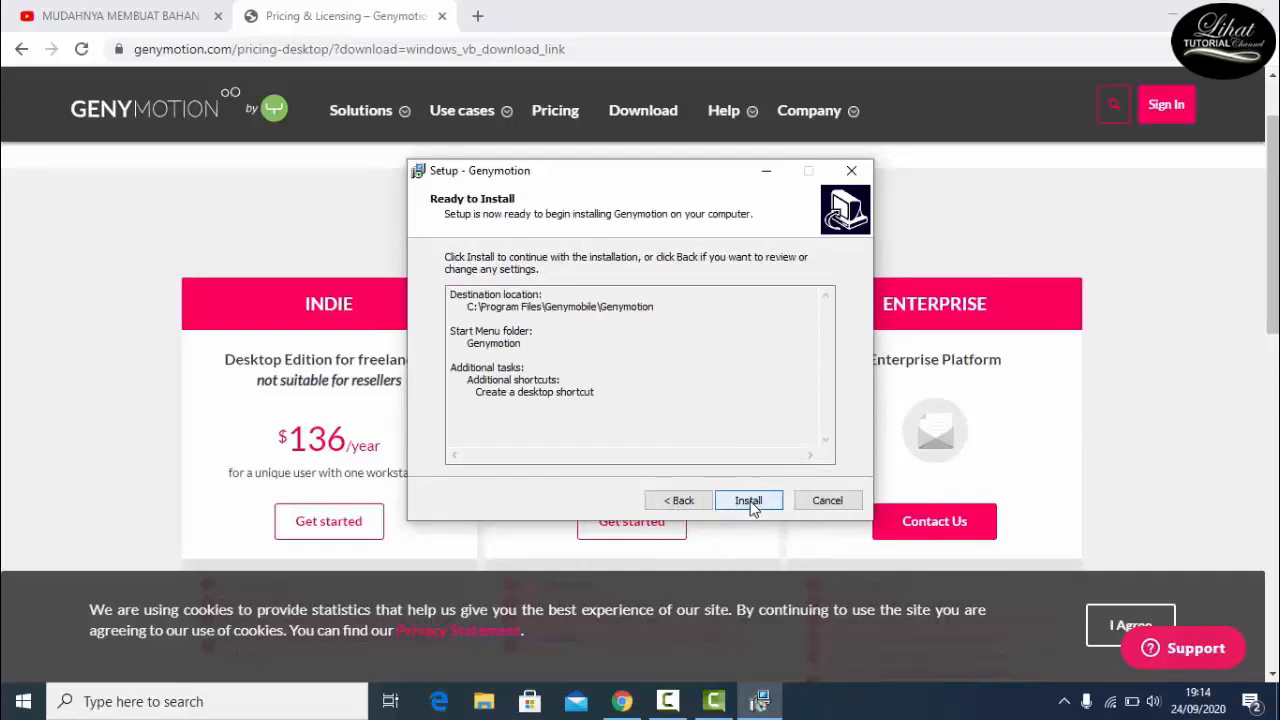
left_click(750, 501)
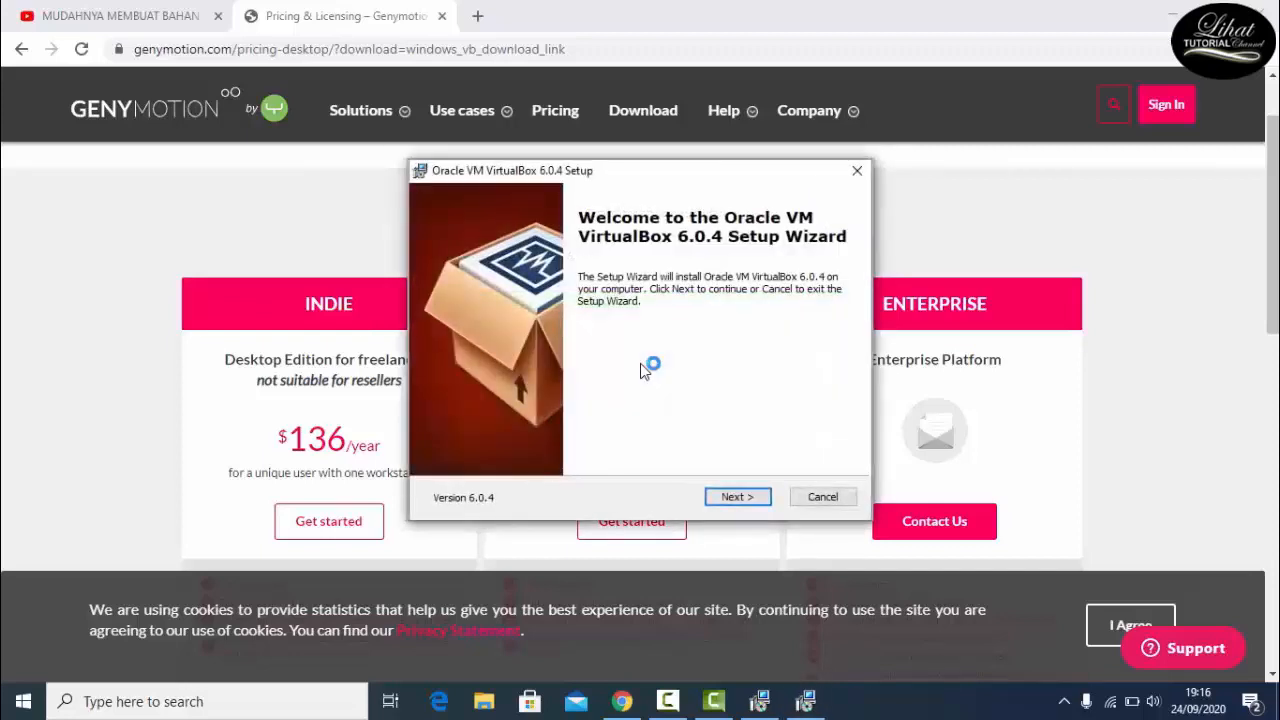
Install Oracle VM VirtualBox 6.0.4 into C:\Program Files\Oracle\VirtualBox\ with all shortcuts and file associations, accepting the network reset, and close its setup wizard
left_click(727, 497)
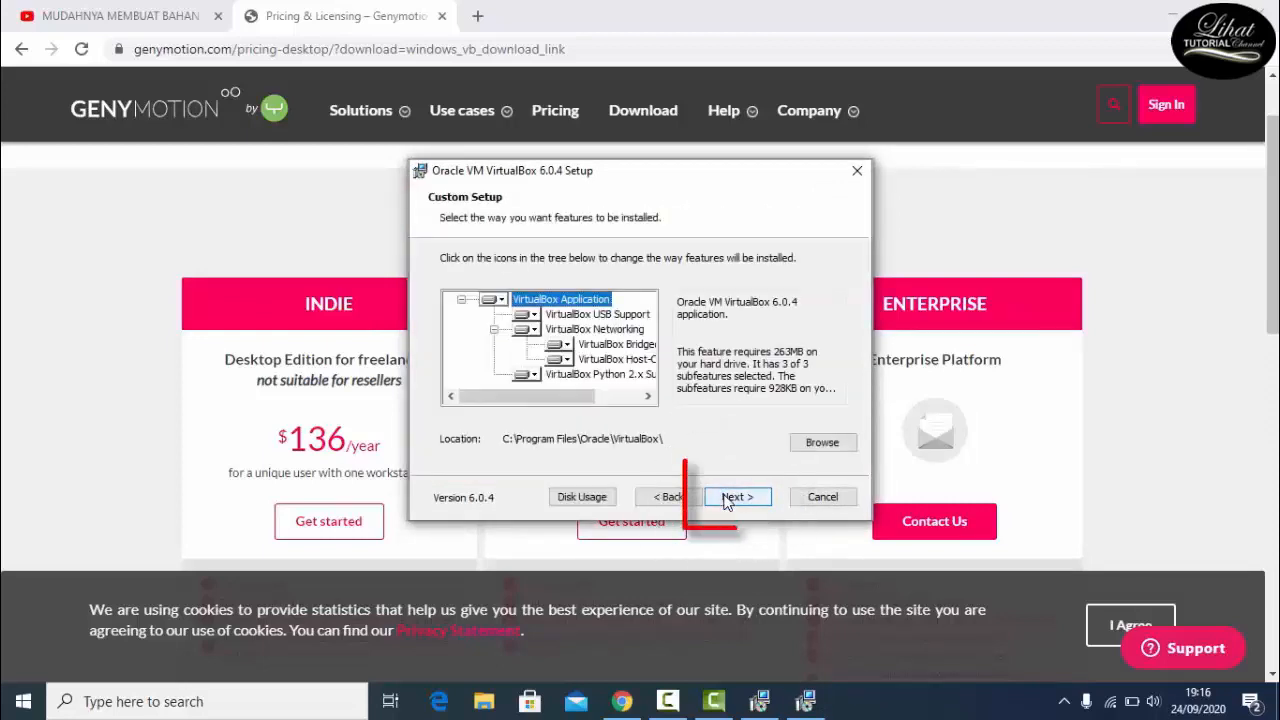
left_click(729, 500)
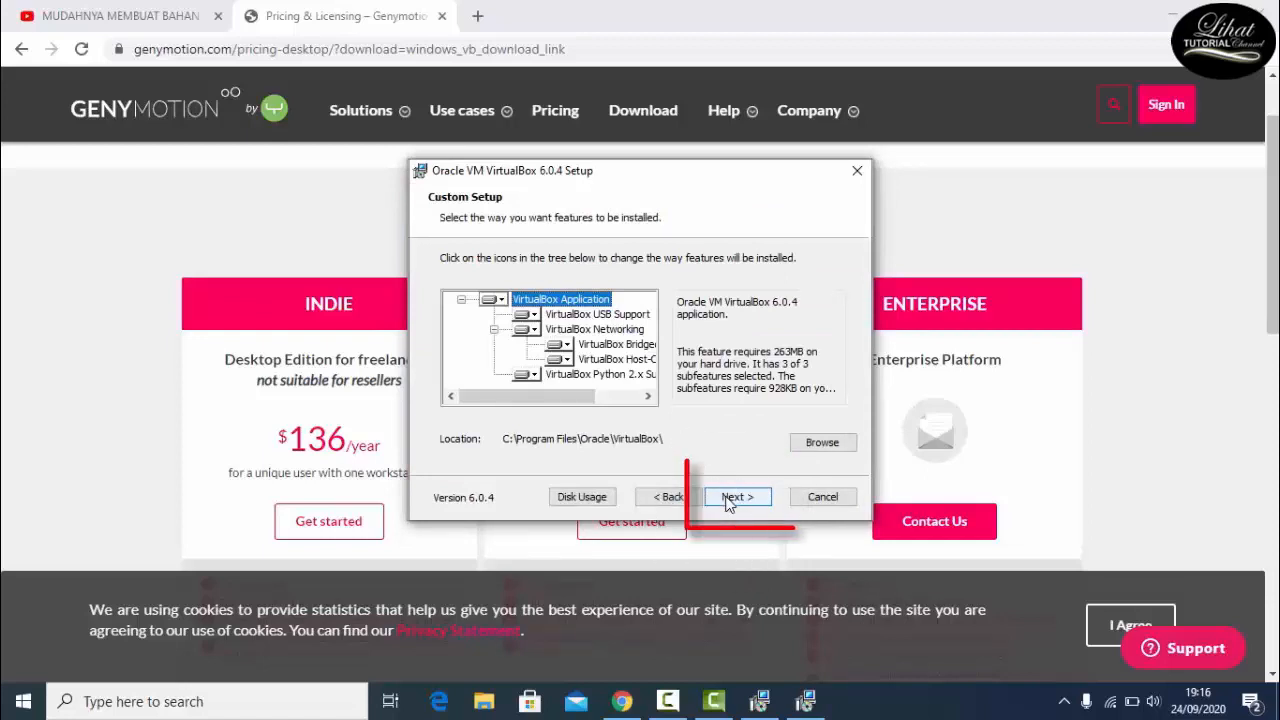
left_click(729, 500)
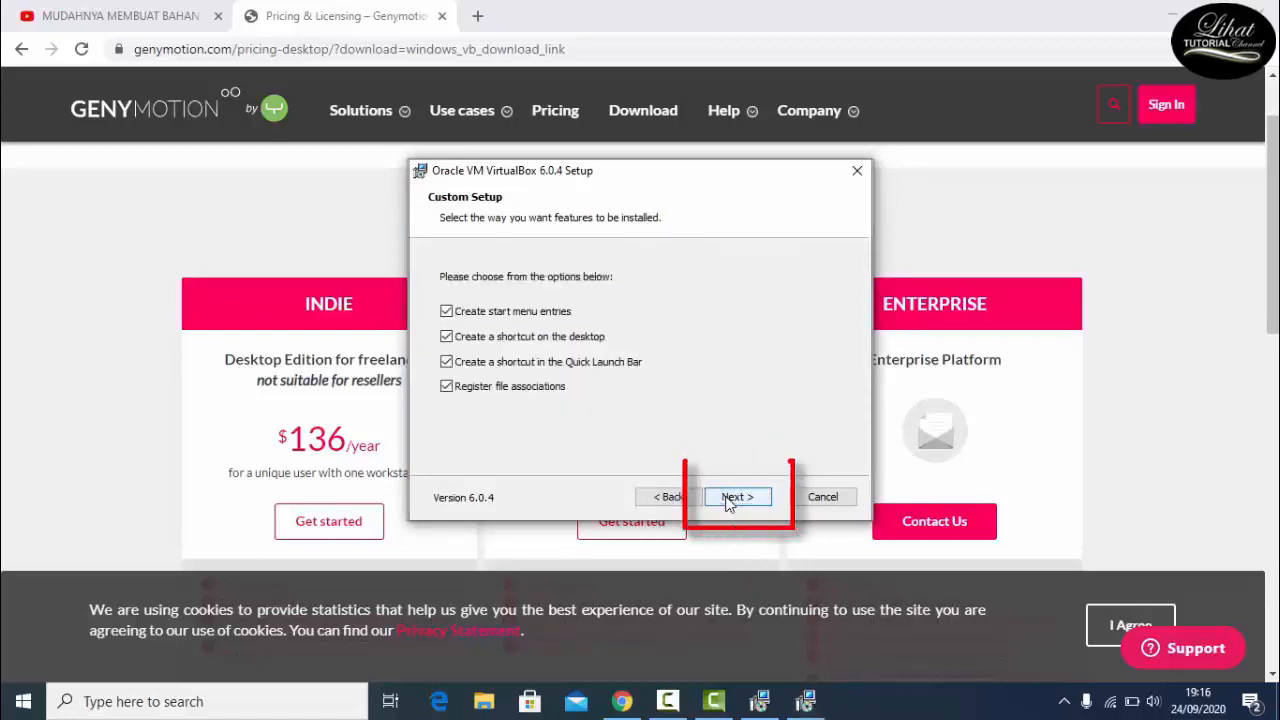
left_click(733, 500)
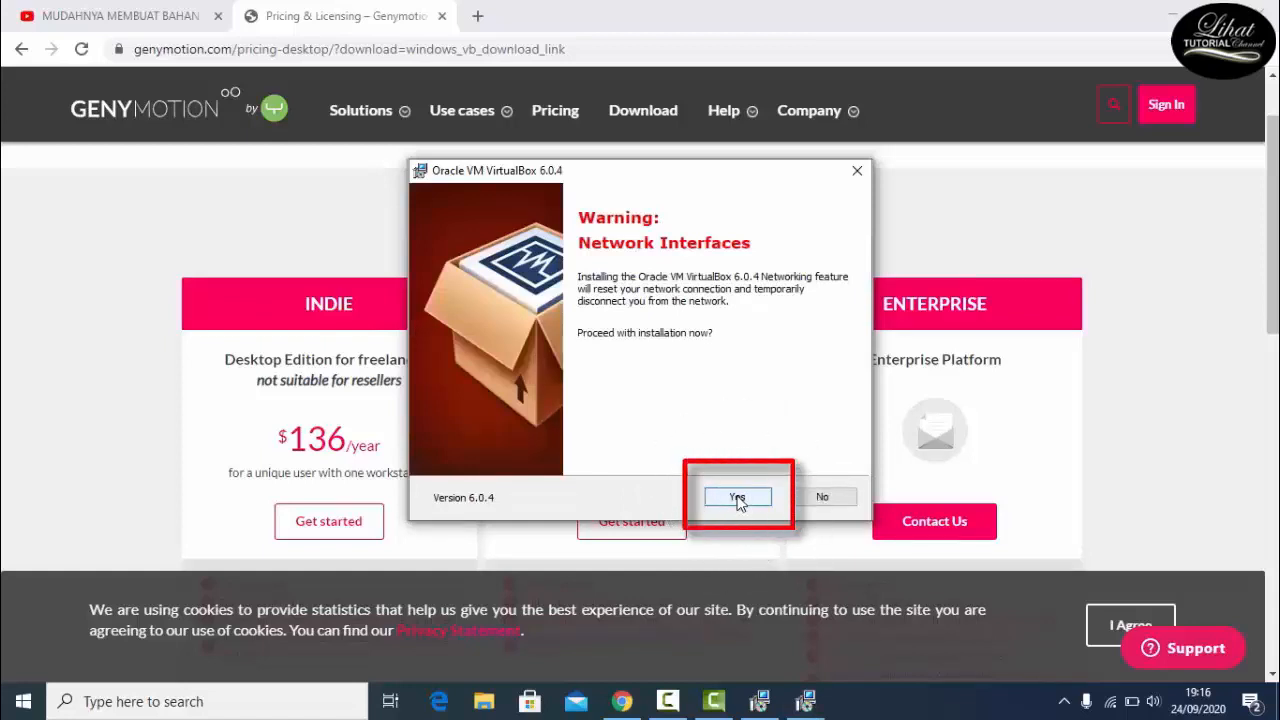
left_click(738, 499)
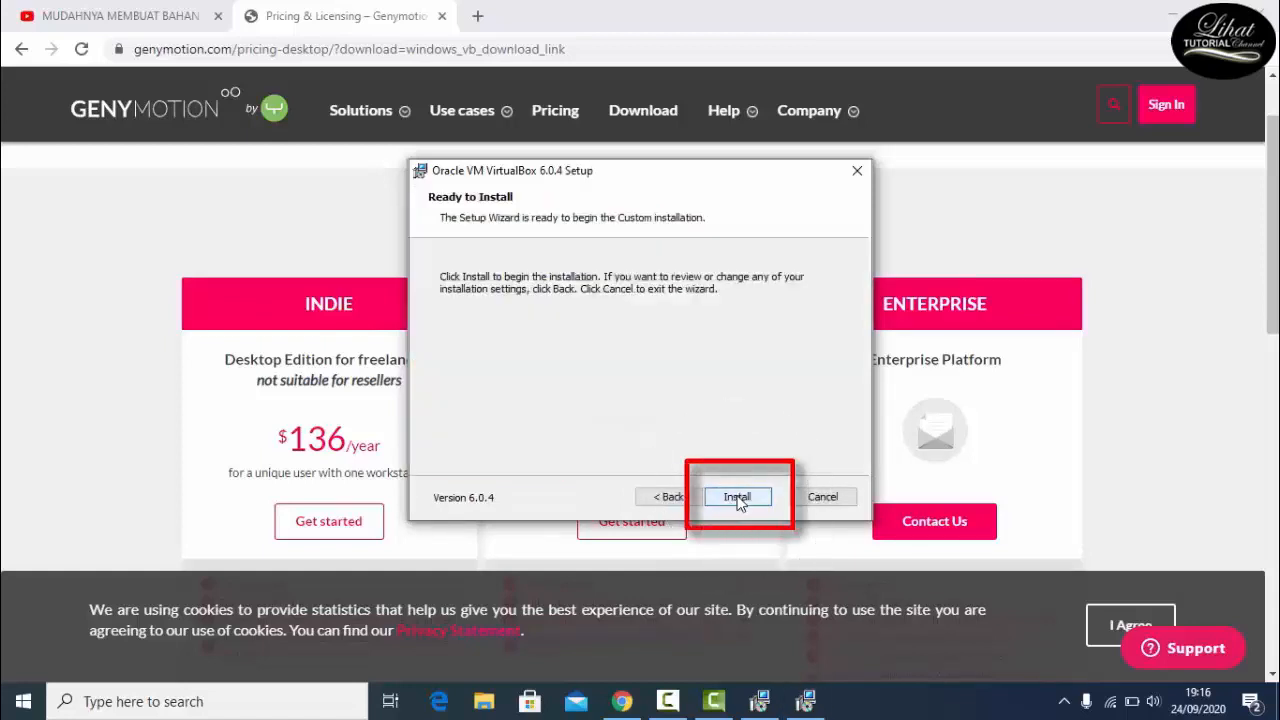
left_click(737, 498)
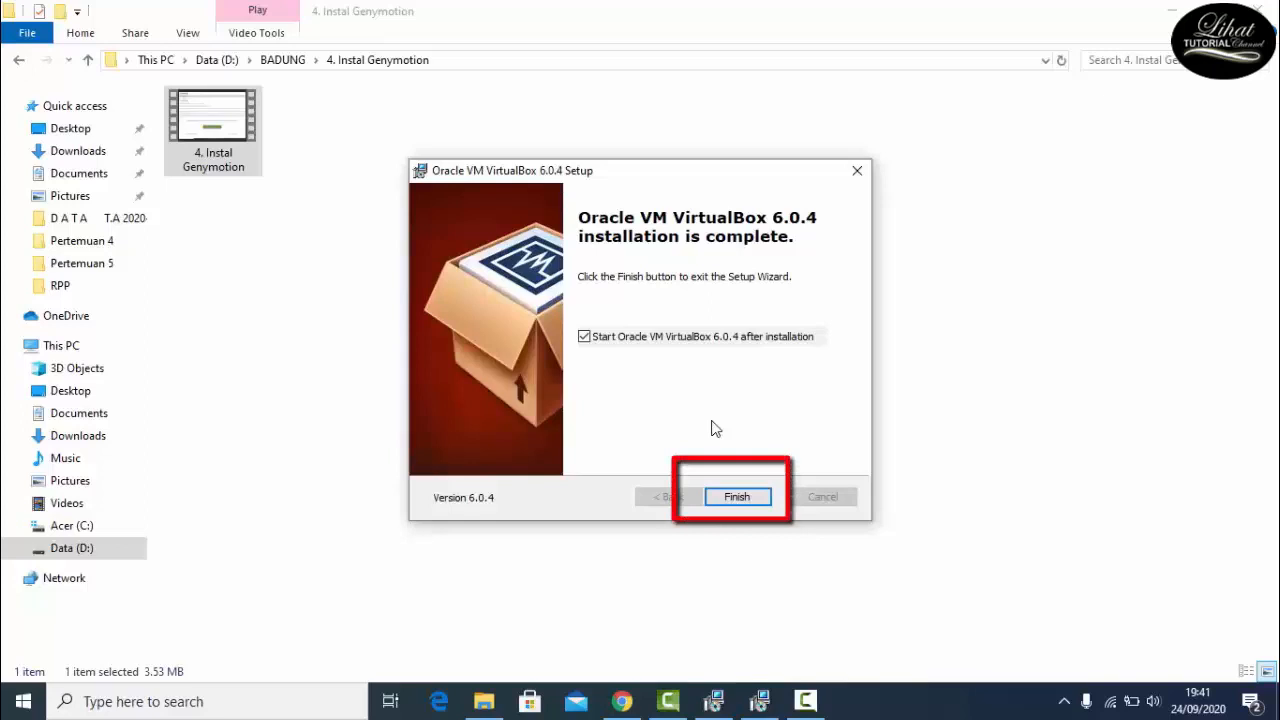
left_click(737, 497)
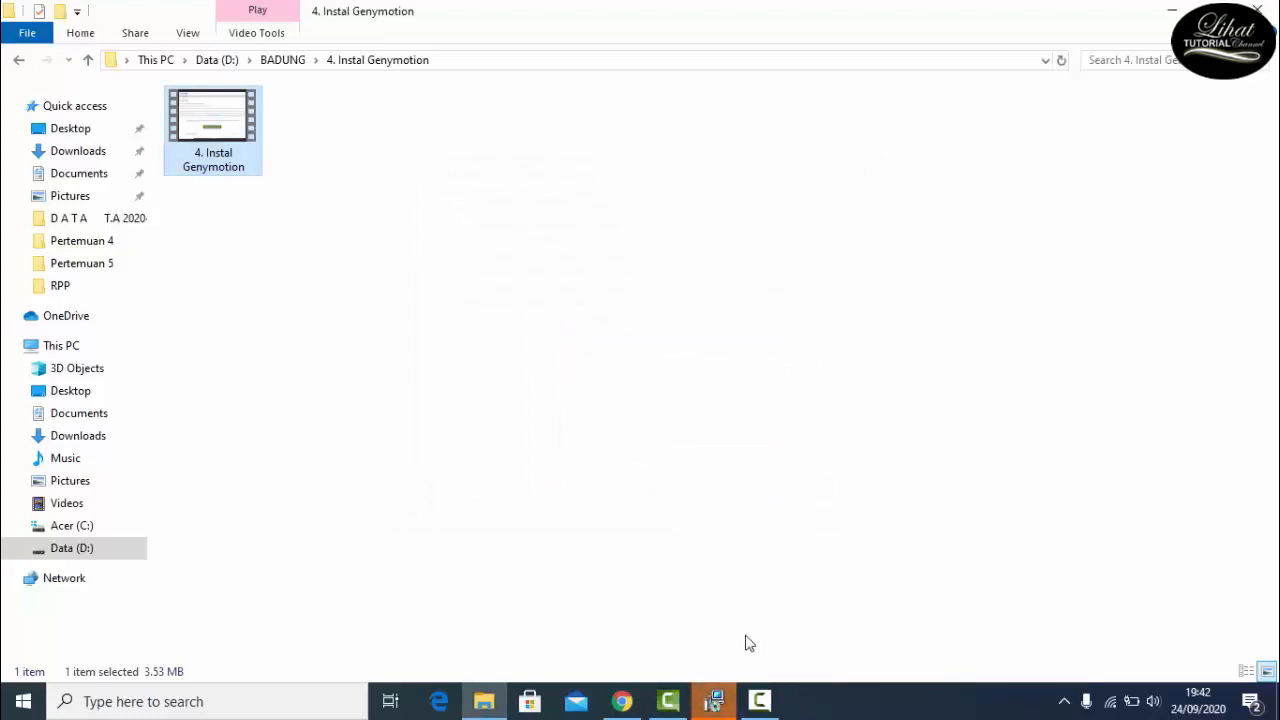
Bring the Genymotion setup wizard back to the front
left_click(716, 701)
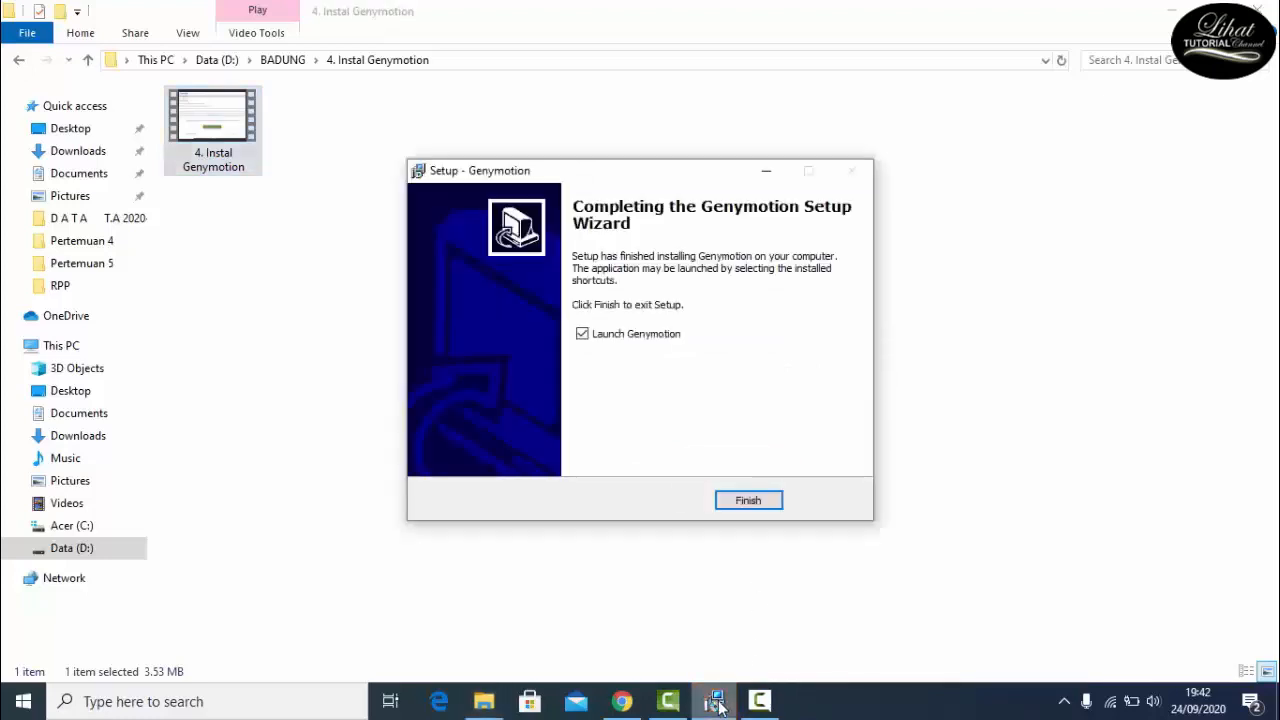